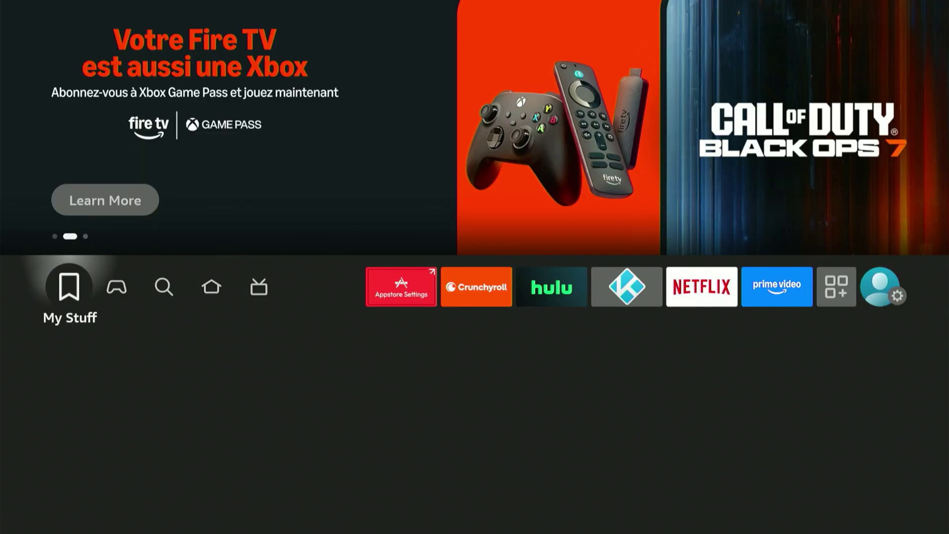
# Go to the Find section and open the search keyboard.
pyautogui.press('Right')
pyautogui.press('Right')
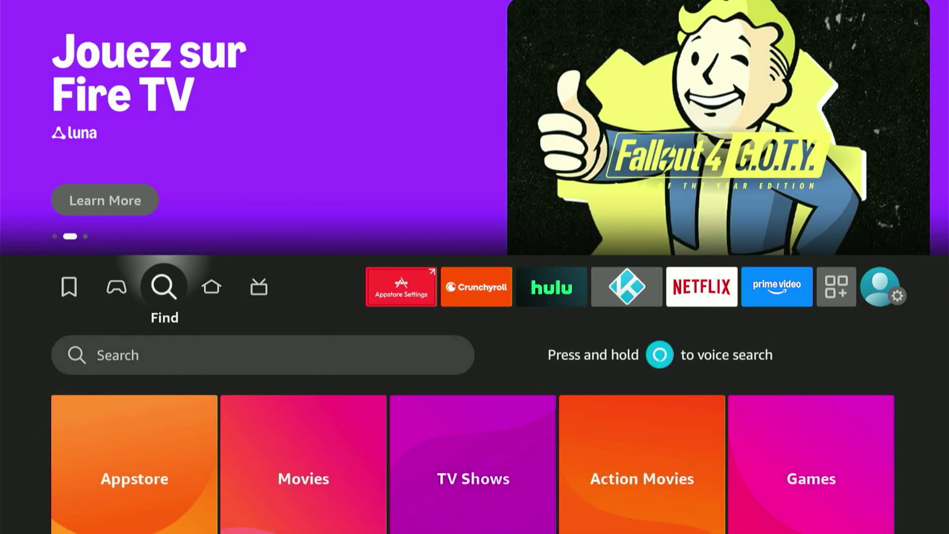
pyautogui.press('Right')
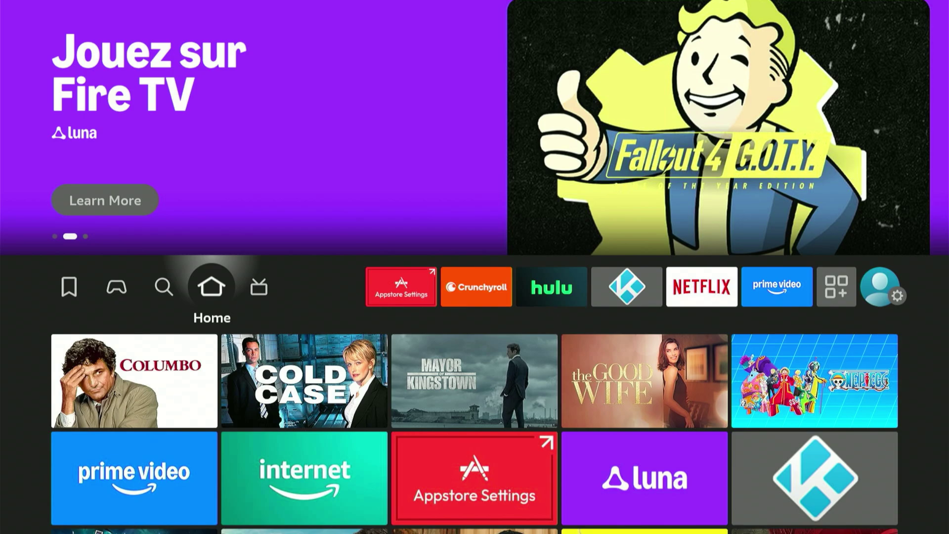
pyautogui.press('Left')
pyautogui.press('Left')
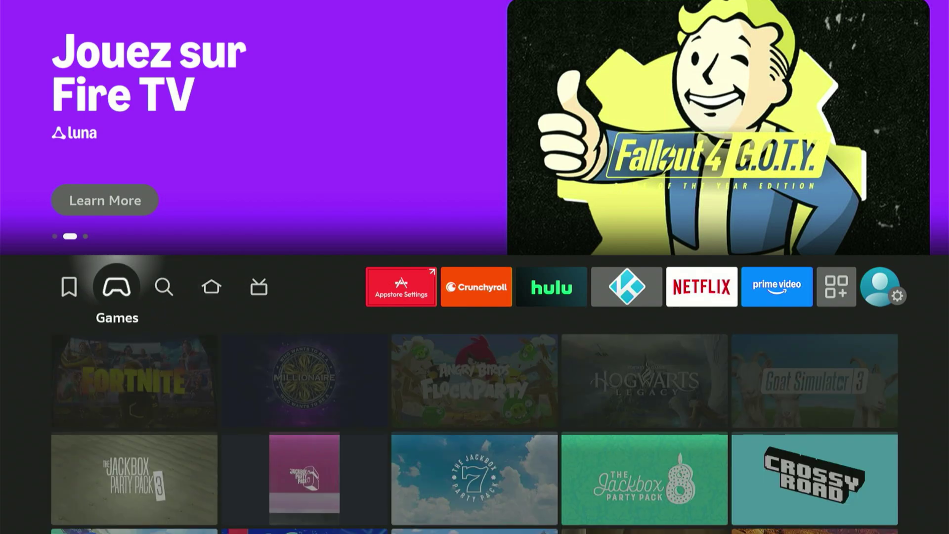
pyautogui.press('Right')
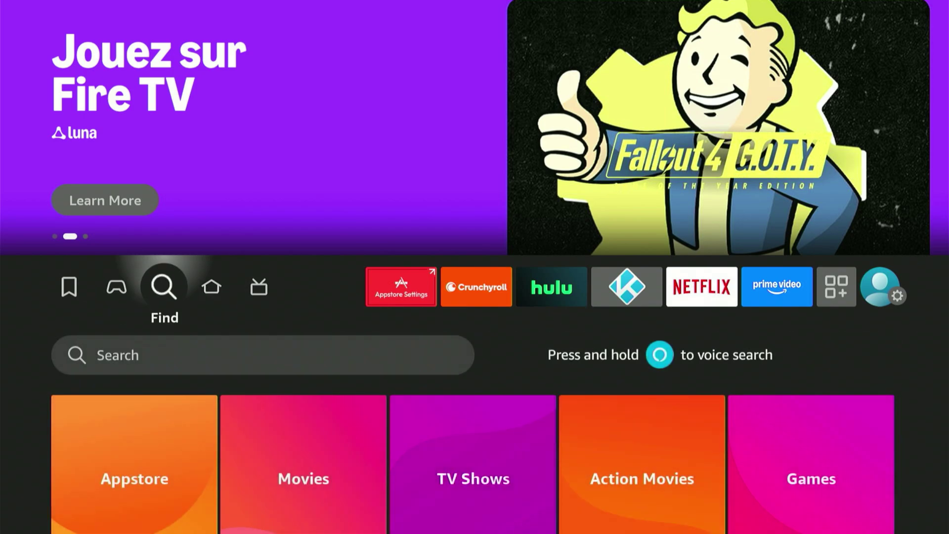
pyautogui.press('Down')
pyautogui.press('Return')
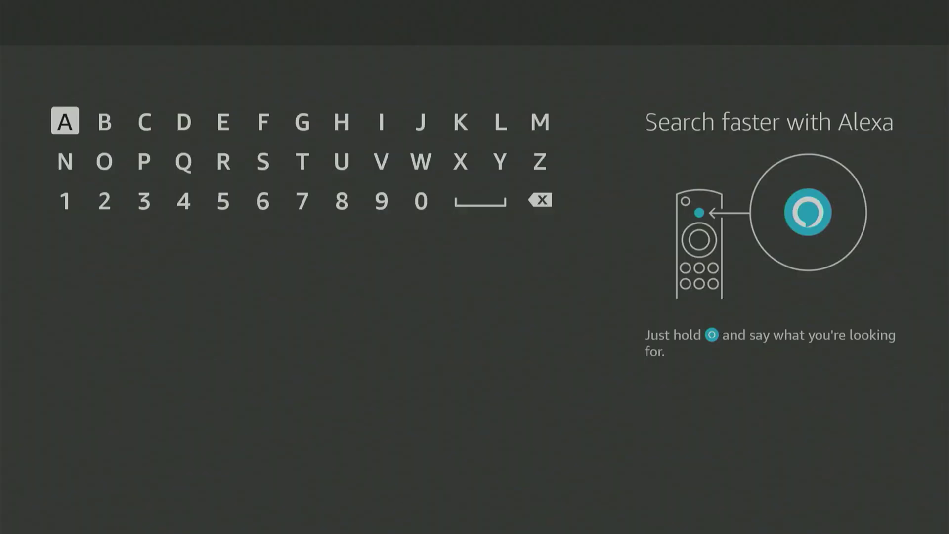
# Spell 'DOW' on the keyboard and pick the Downloader suggestion.
pyautogui.press('Right')
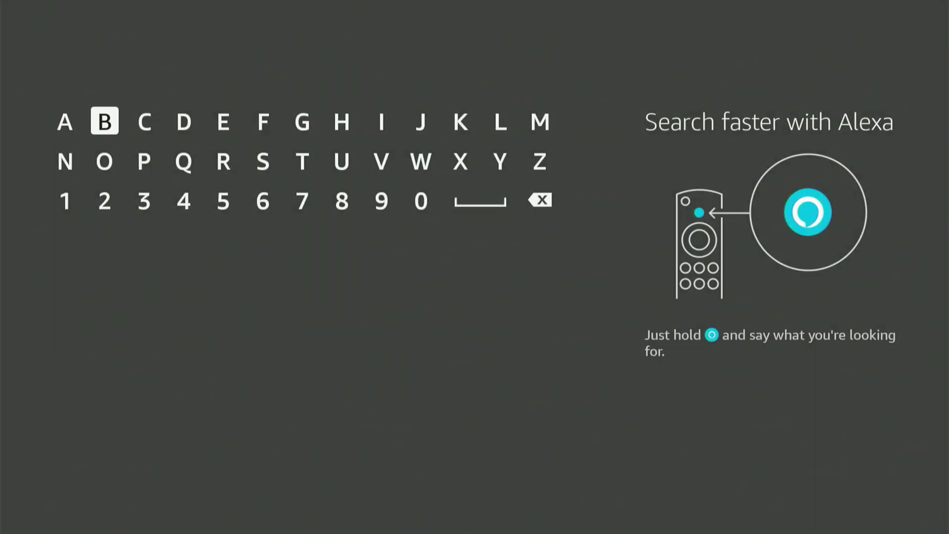
pyautogui.press('Right')
pyautogui.press('Right')
pyautogui.press('Return')
pyautogui.press('Left')
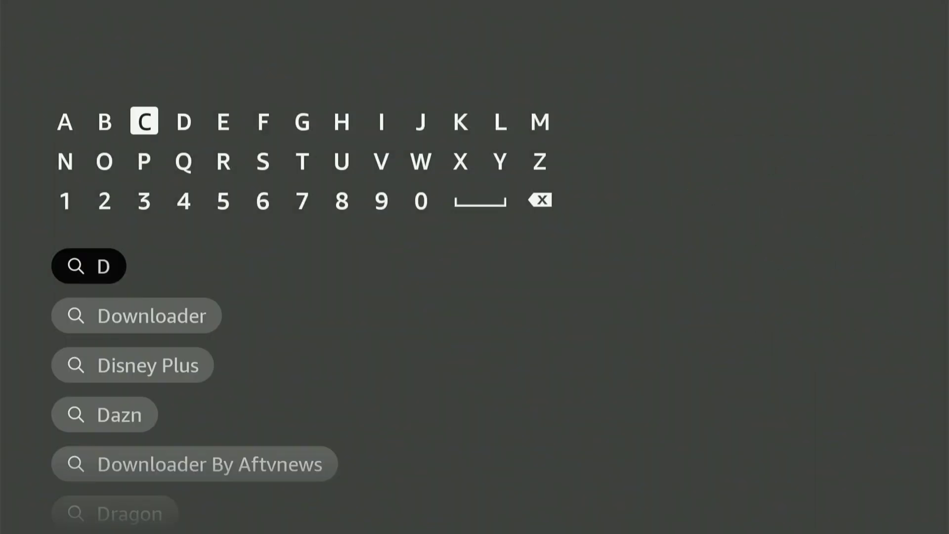
pyautogui.press('Left')
pyautogui.press('Down')
pyautogui.press('Return')
pyautogui.press('Right')
pyautogui.press('Right')
pyautogui.press('Right')
pyautogui.press('Right')
pyautogui.press('Right')
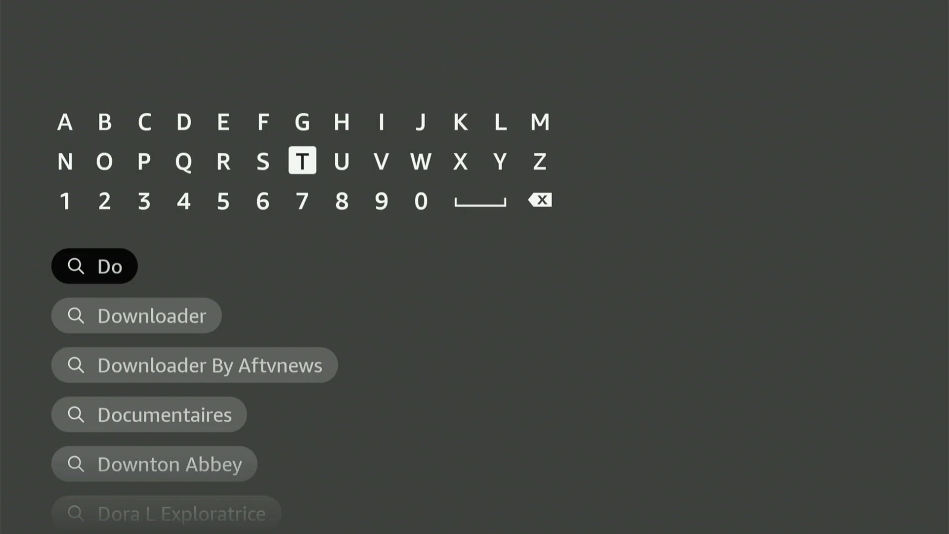
pyautogui.press('Right')
pyautogui.press('Right')
pyautogui.press('Right')
pyautogui.press('Return')
pyautogui.press('Down')
pyautogui.press('Down')
pyautogui.press('Down')
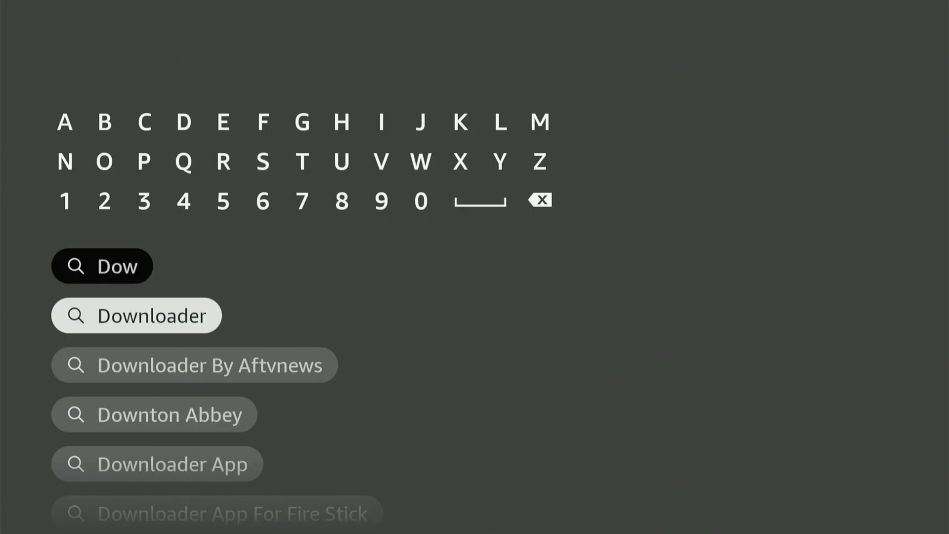
pyautogui.press('Return')
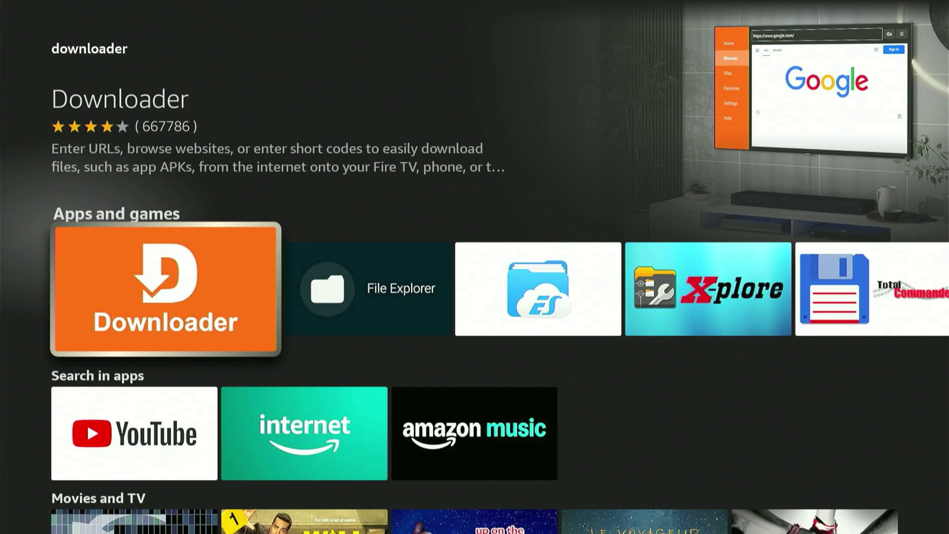
# Open the Downloader app's details page and download it.
pyautogui.press('Return')
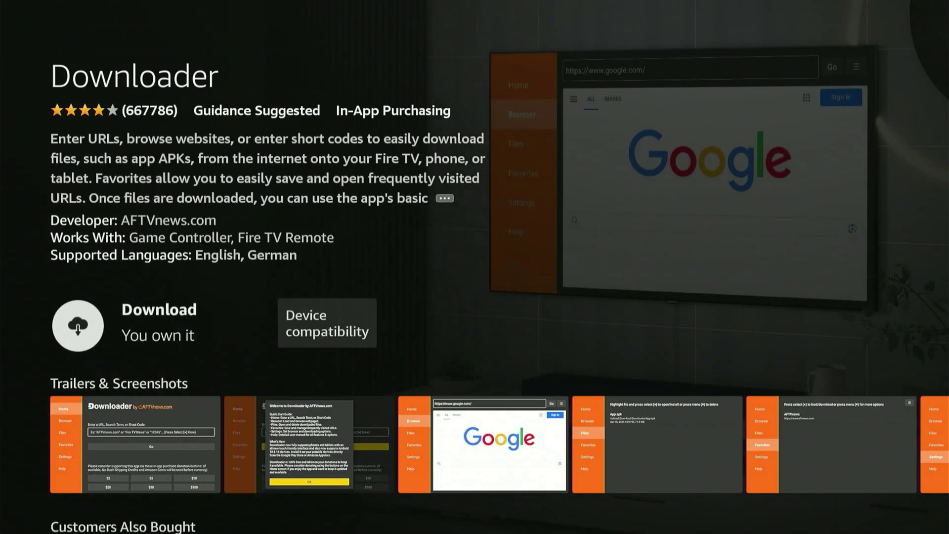
pyautogui.press('Return')
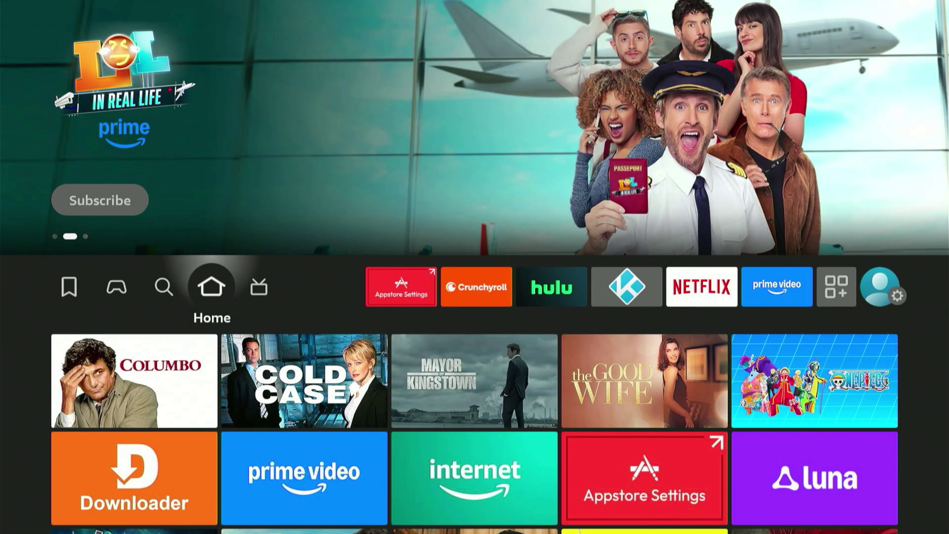
# Move along the home apps row to the profile and settings at its end.
pyautogui.press('Right')
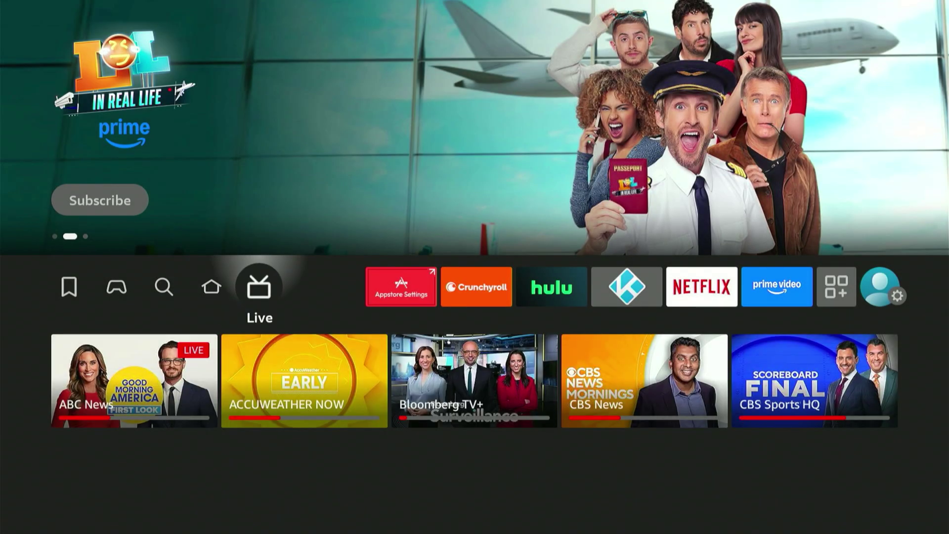
pyautogui.press('Right')
pyautogui.press('Right')
pyautogui.press('Right')
pyautogui.press('Right')
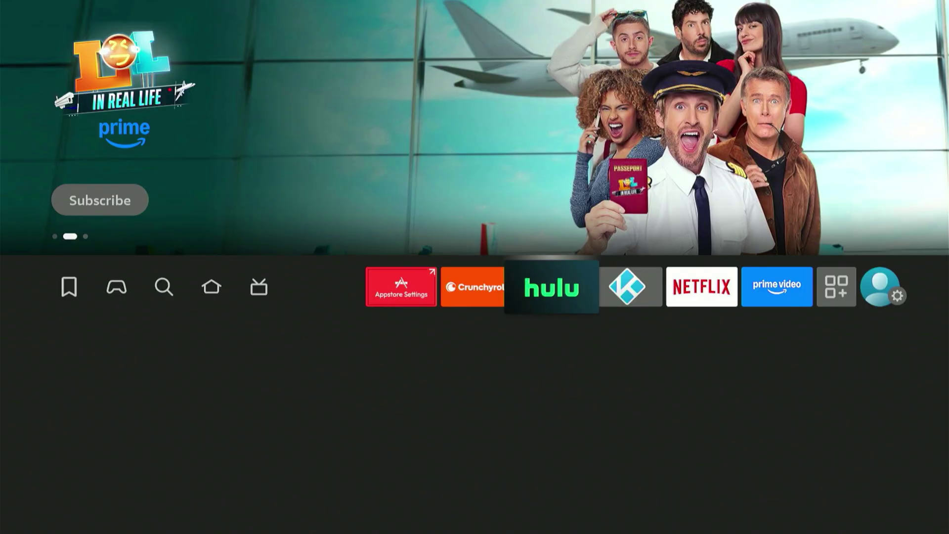
pyautogui.press('Right')
pyautogui.press('Right')
pyautogui.press('Right')
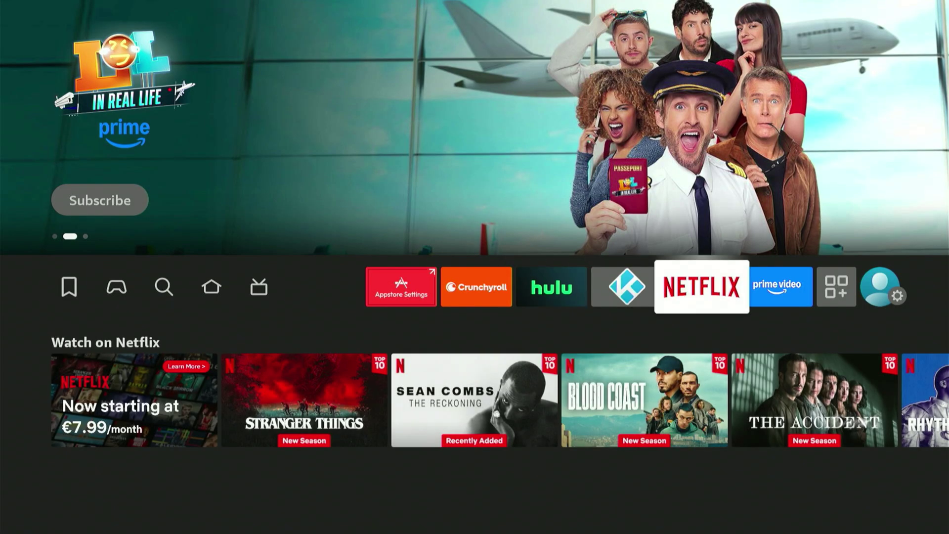
pyautogui.press('Right')
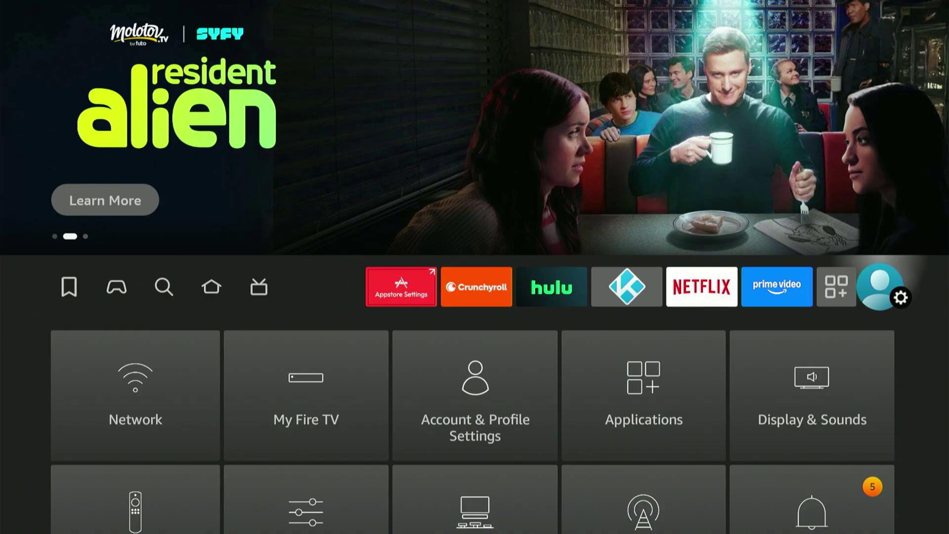
# Browse the settings tiles and open My Fire TV.
pyautogui.press('Down')
pyautogui.press('Down')
pyautogui.press('Down')
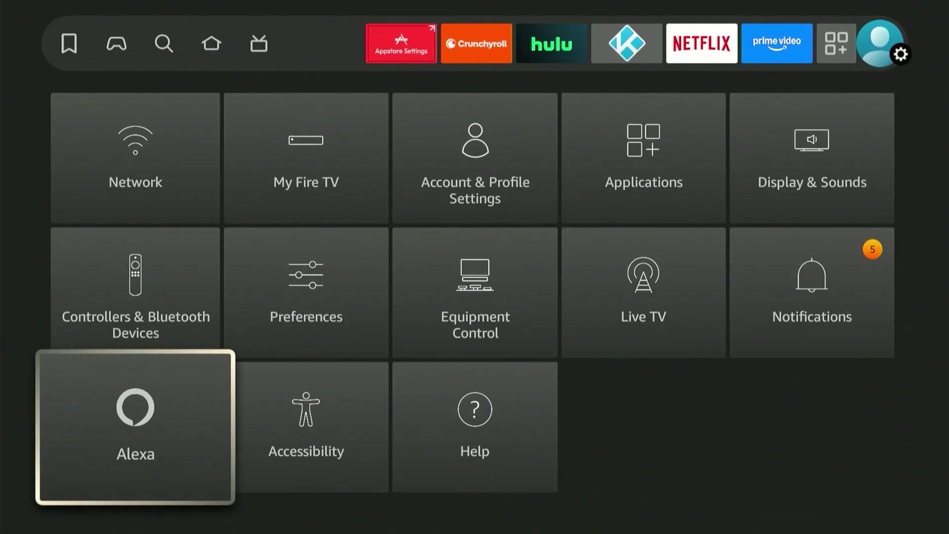
pyautogui.press('Right')
pyautogui.press('Right')
pyautogui.press('Up')
pyautogui.press('Right')
pyautogui.press('Right')
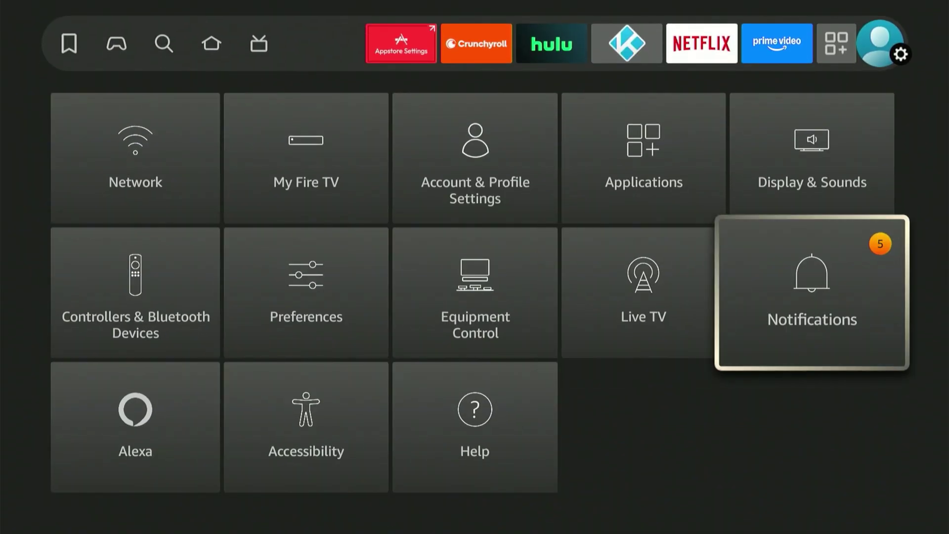
pyautogui.press('Up')
pyautogui.press('Left')
pyautogui.press('Left')
pyautogui.press('Down')
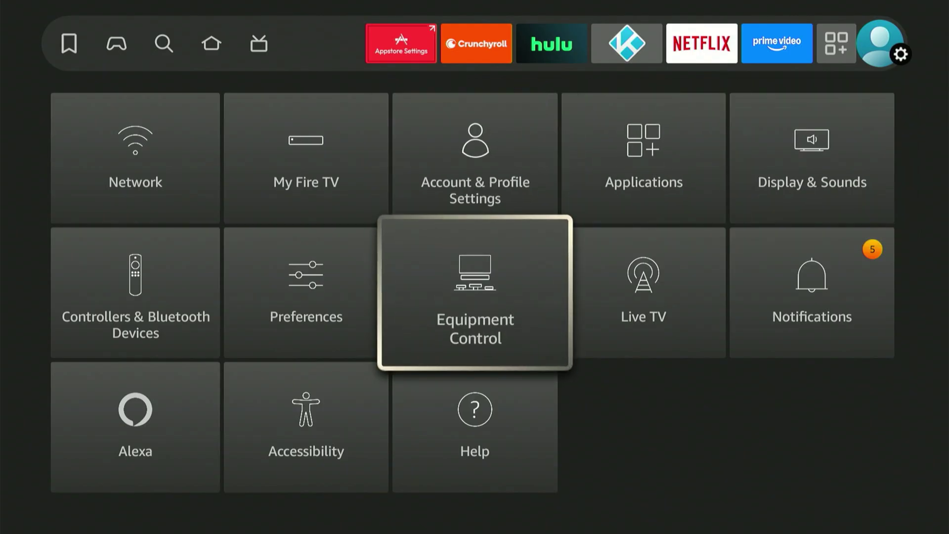
pyautogui.press('Left')
pyautogui.press('Left')
pyautogui.press('Down')
pyautogui.press('Right')
pyautogui.press('Right')
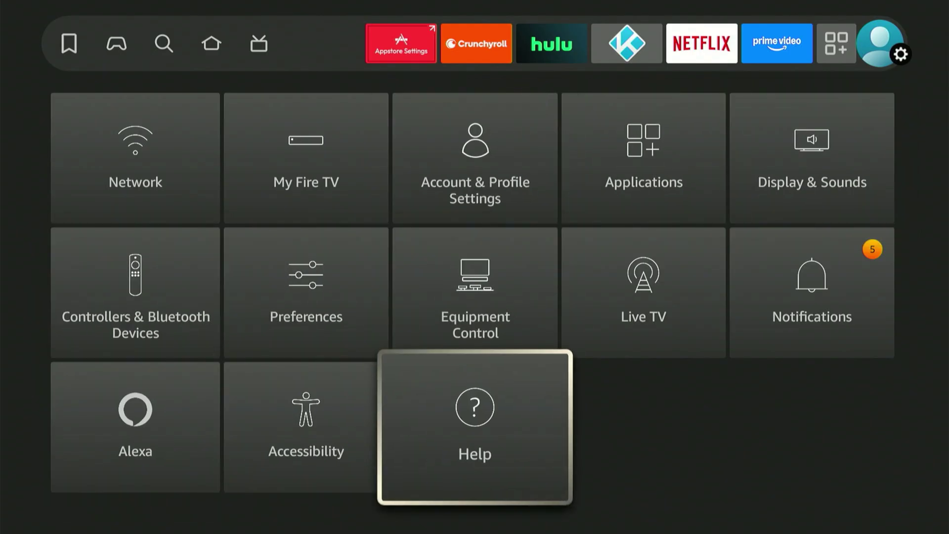
pyautogui.press('Up')
pyautogui.press('Up')
pyautogui.press('Left')
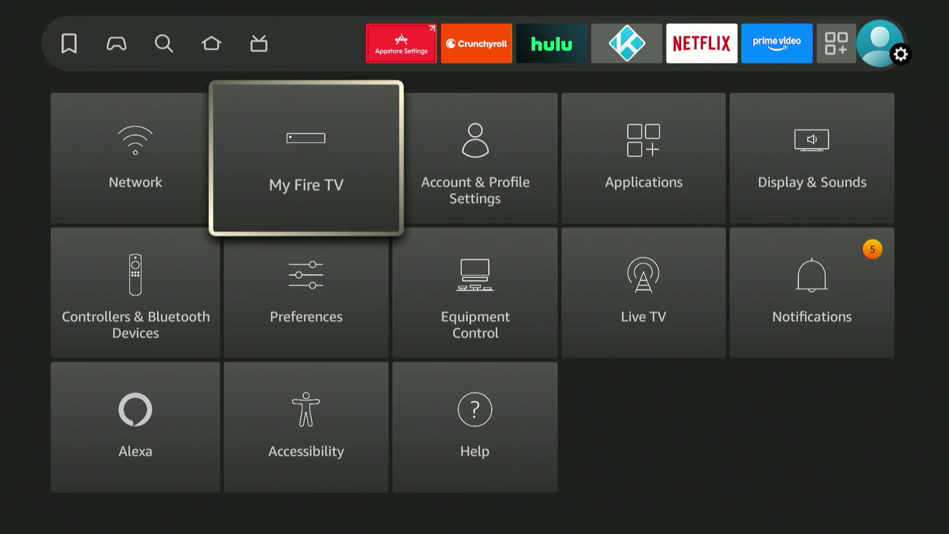
pyautogui.press('Return')
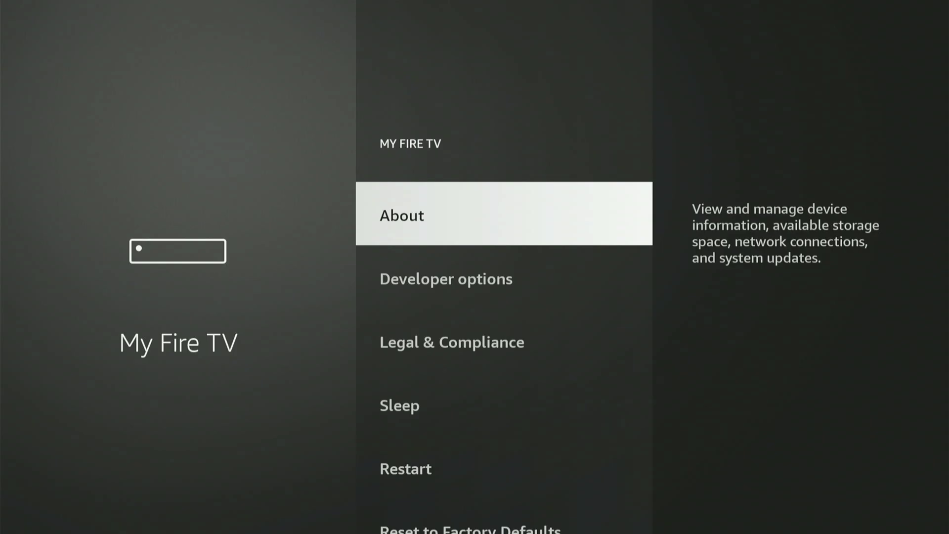
# Try enabling developer mode from About (already on), then return to Developer options.
pyautogui.press('Down')
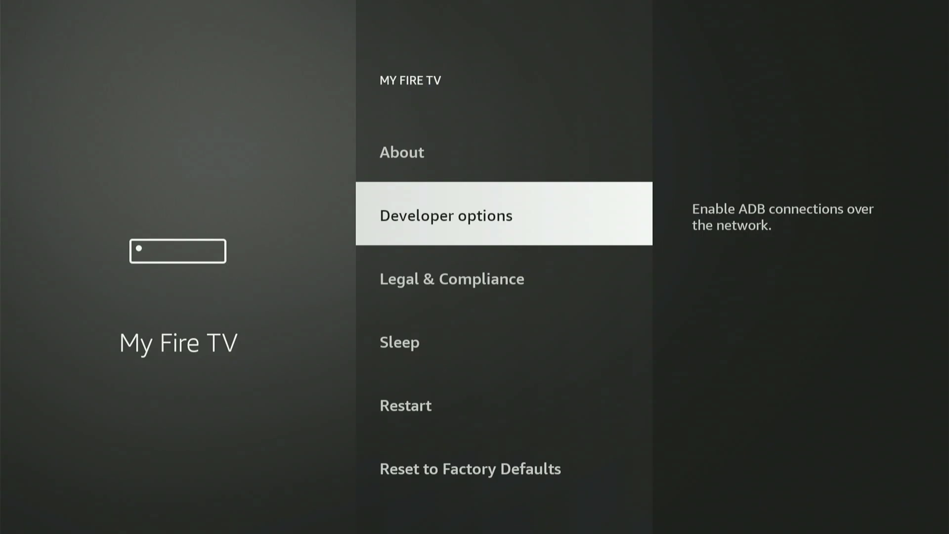
pyautogui.press('Up')
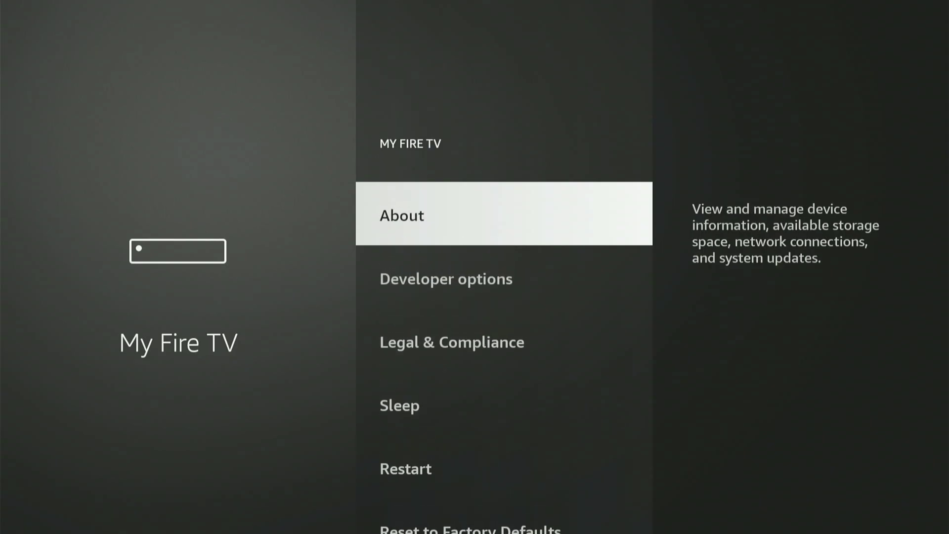
pyautogui.press('Return')
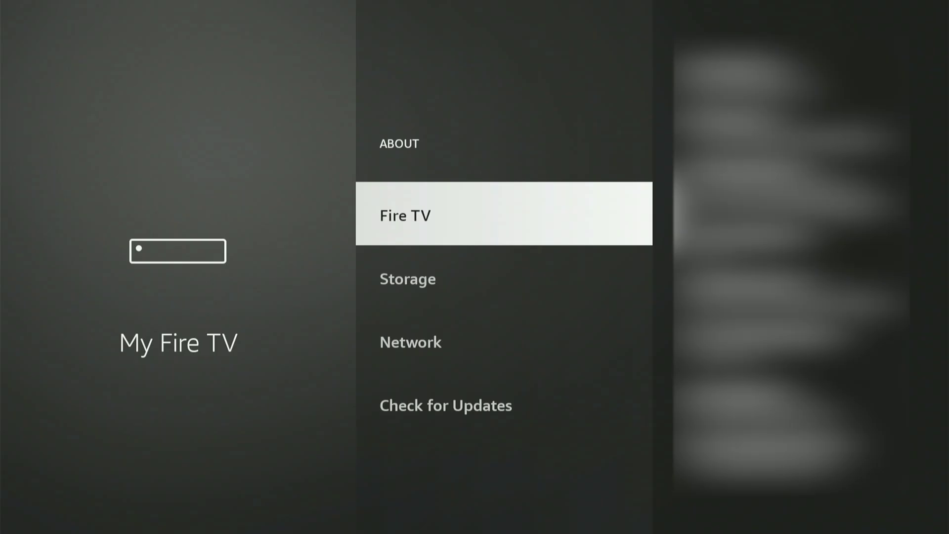
pyautogui.press('Return')
pyautogui.press('Return')
pyautogui.press('Return')
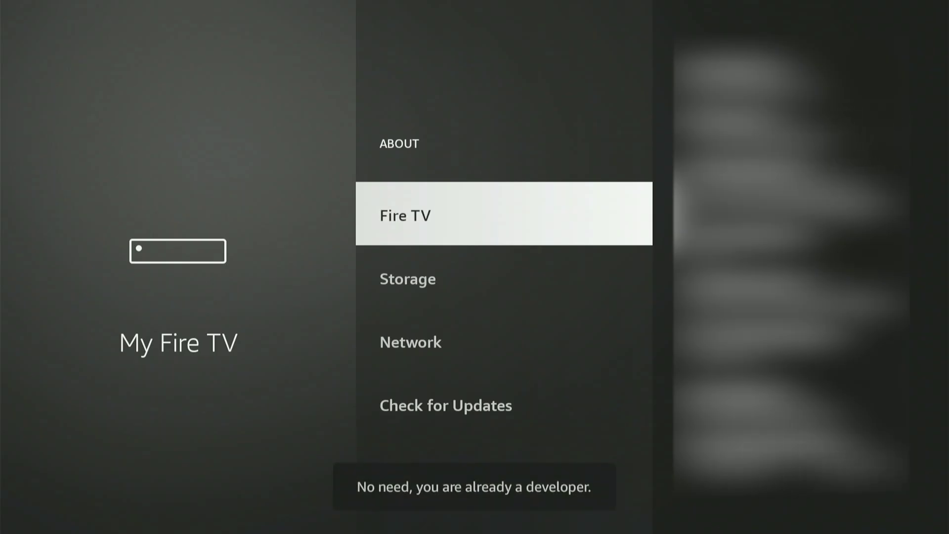
pyautogui.press('Return')
pyautogui.press('Return')
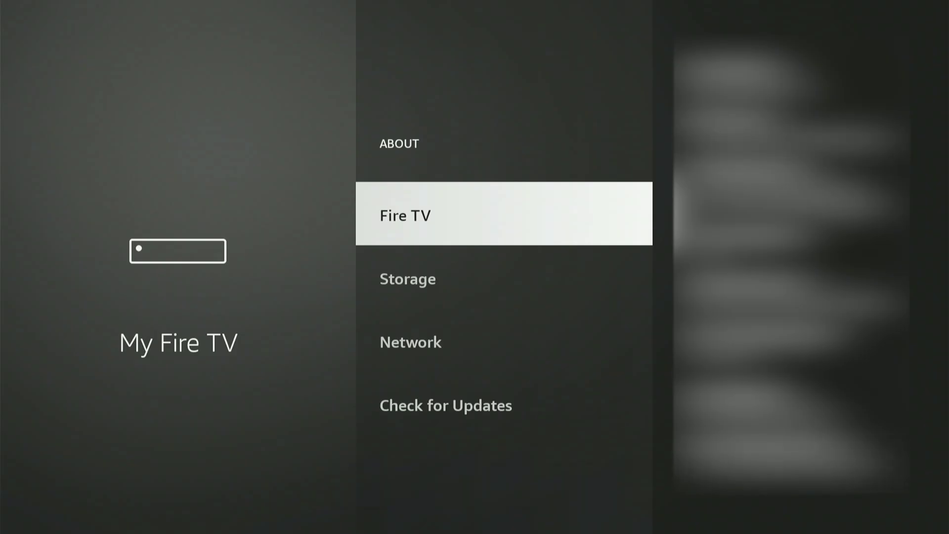
pyautogui.press('Escape')
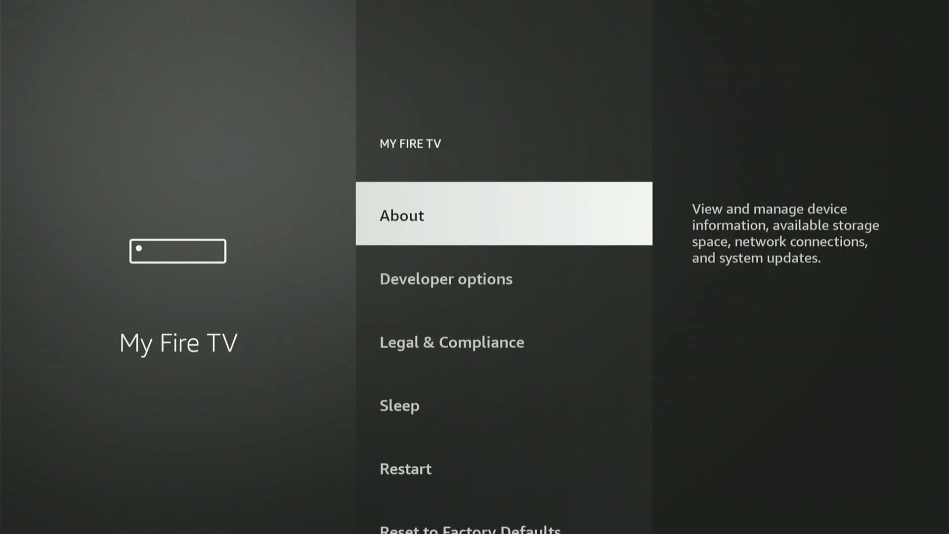
pyautogui.press('Down')
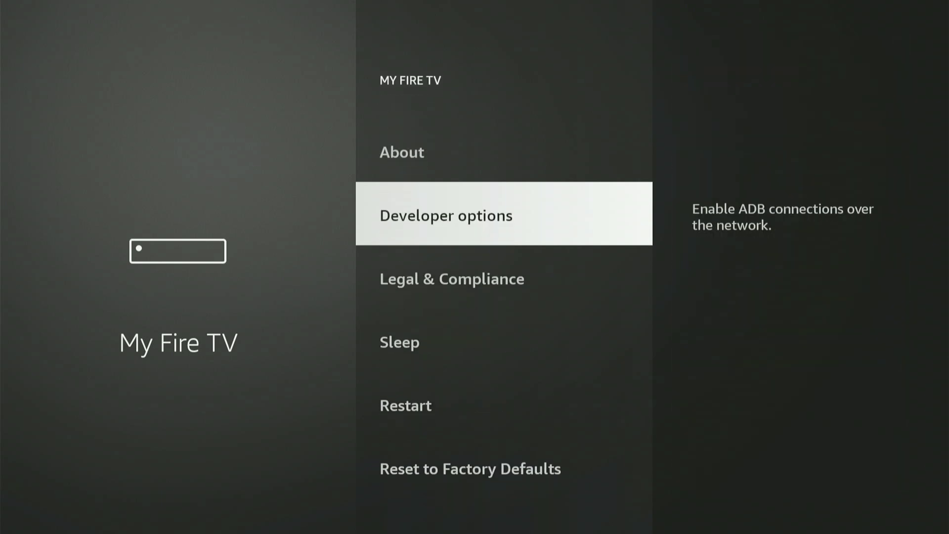
# In Developer options, turn ADB debugging on and allow debugging on this network.
pyautogui.press('Return')
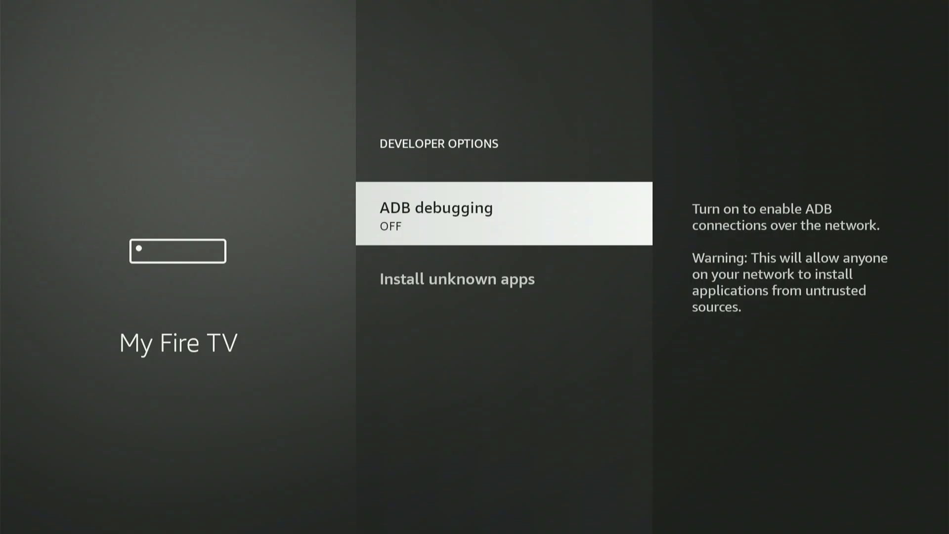
pyautogui.press('Return')
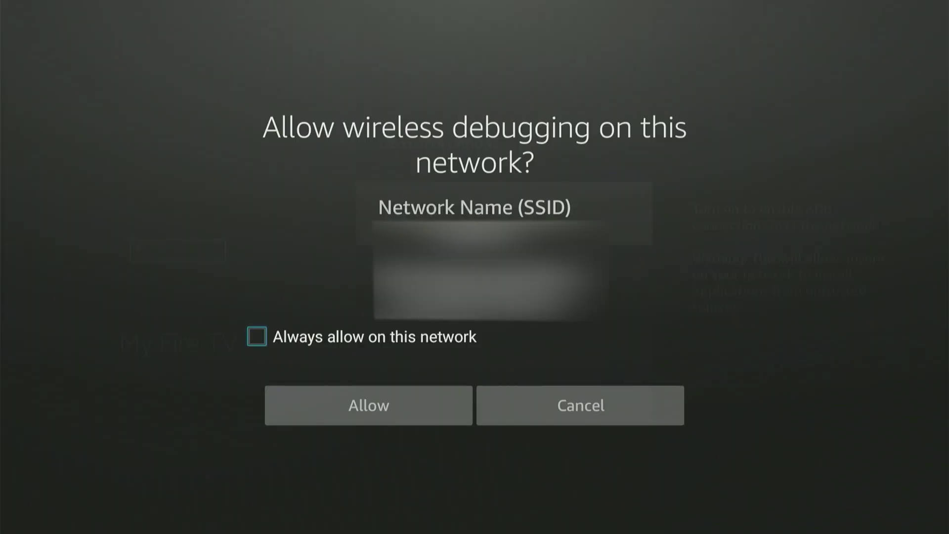
pyautogui.press('Down')
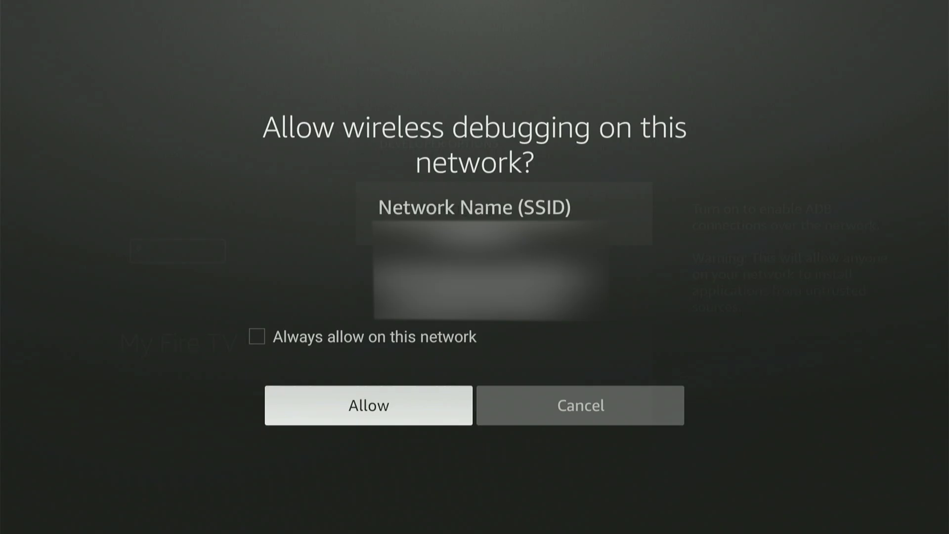
pyautogui.press('Return')
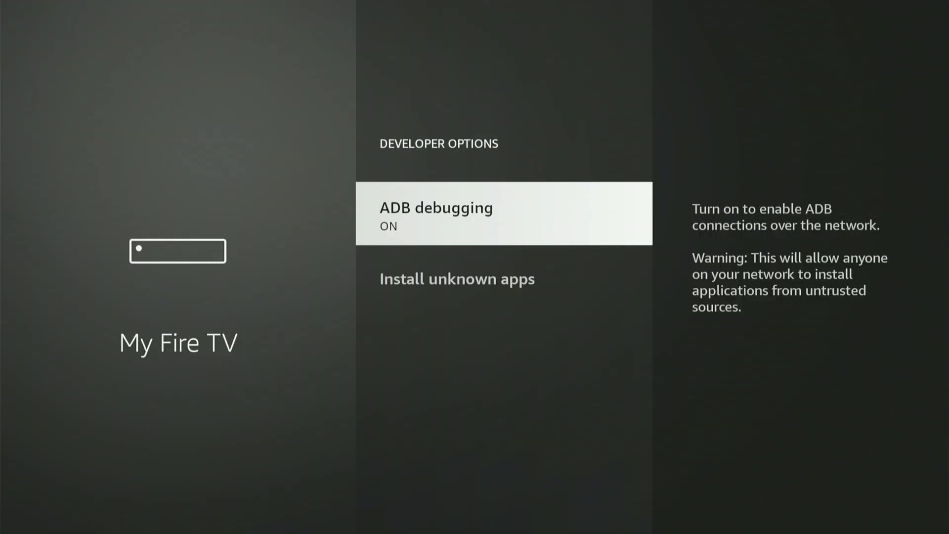
# Allow Downloader to install unknown apps.
pyautogui.press('Down')
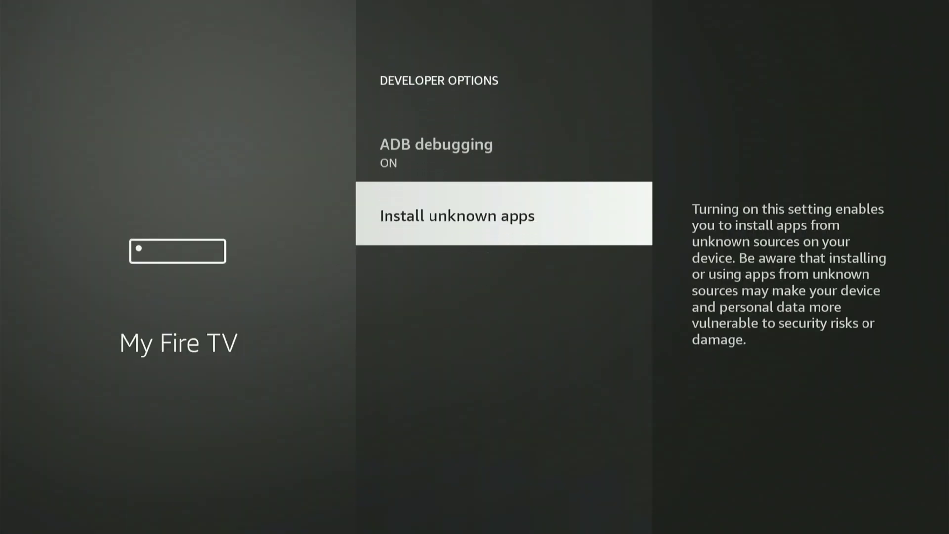
pyautogui.press('Return')
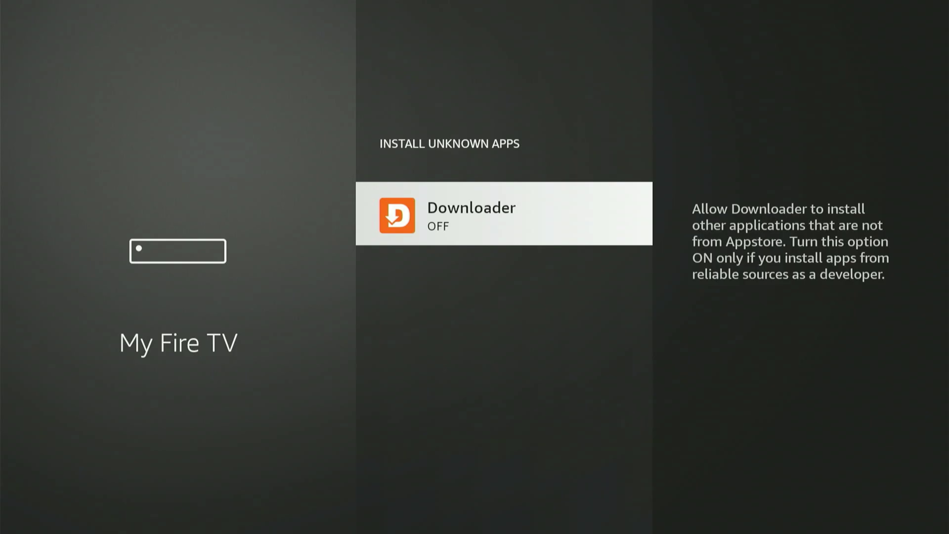
pyautogui.press('Return')
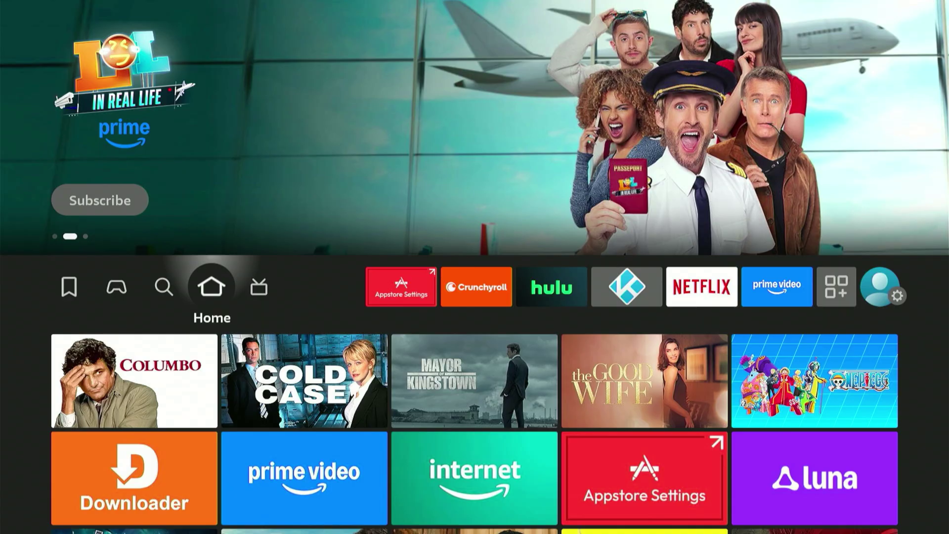
# Open Your Apps & Channels and move to the Downloader tile.
pyautogui.press('Right')
pyautogui.press('Right')
pyautogui.press('Right')
pyautogui.press('Right')
pyautogui.press('Right')
pyautogui.press('Right')
pyautogui.press('Right')
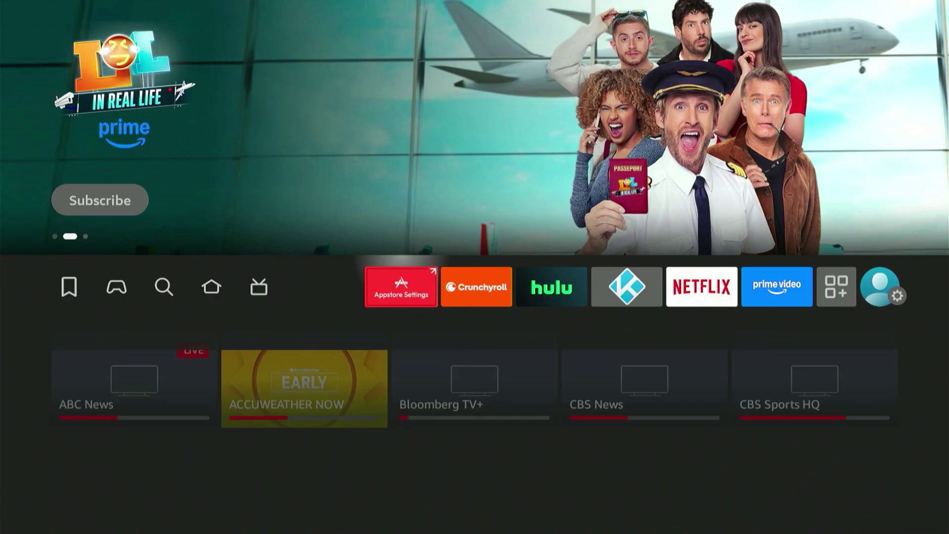
pyautogui.press('Right')
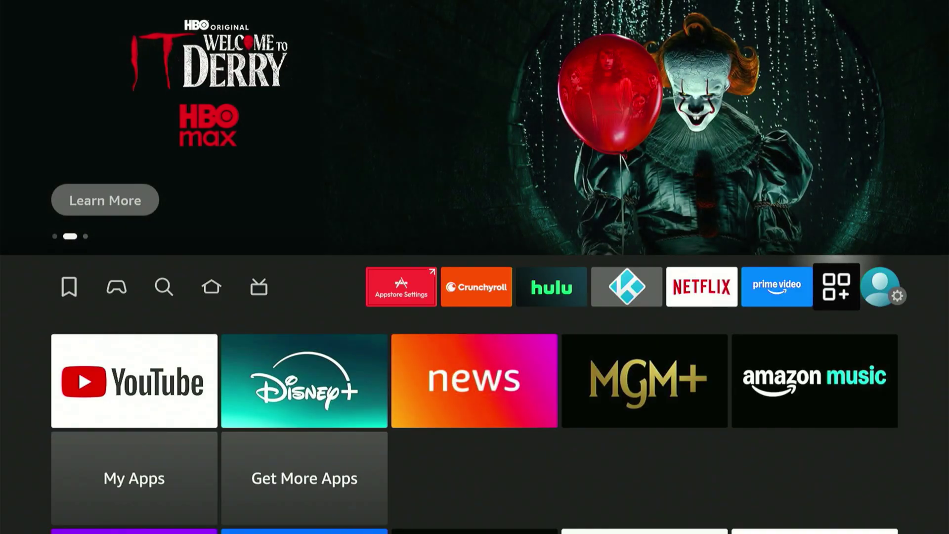
pyautogui.press('Return')
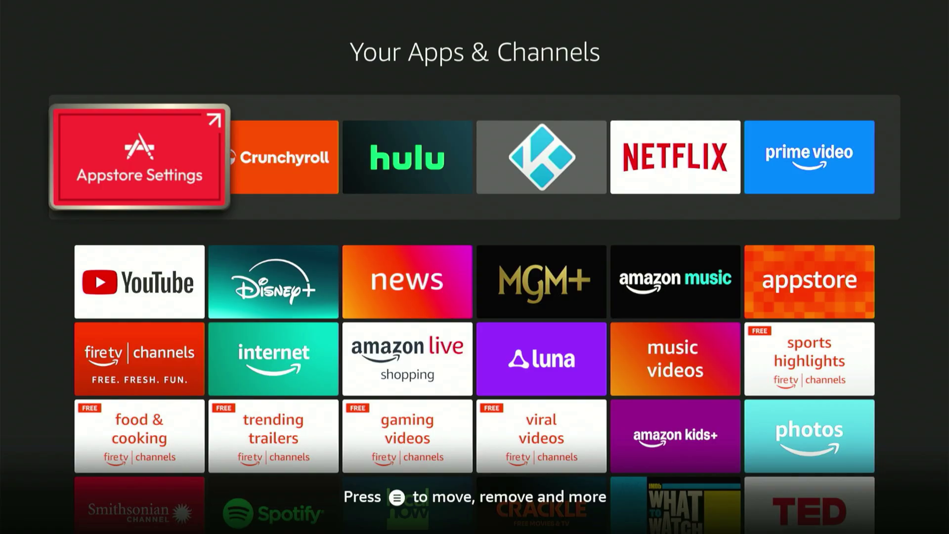
pyautogui.press('Down')
pyautogui.press('Down')
pyautogui.press('Down')
pyautogui.press('Down')
pyautogui.press('Down')
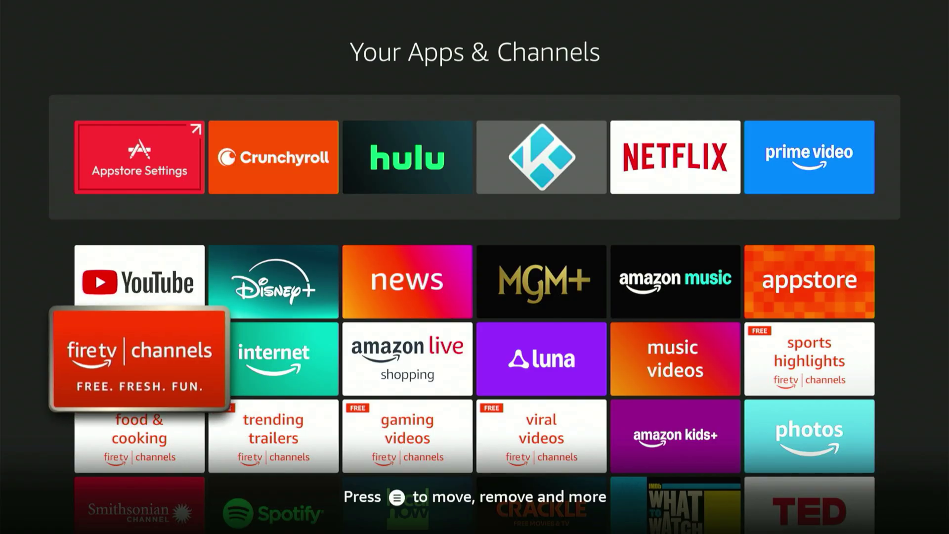
pyautogui.press('Right')
pyautogui.press('Right')
pyautogui.press('Right')
pyautogui.press('Right')
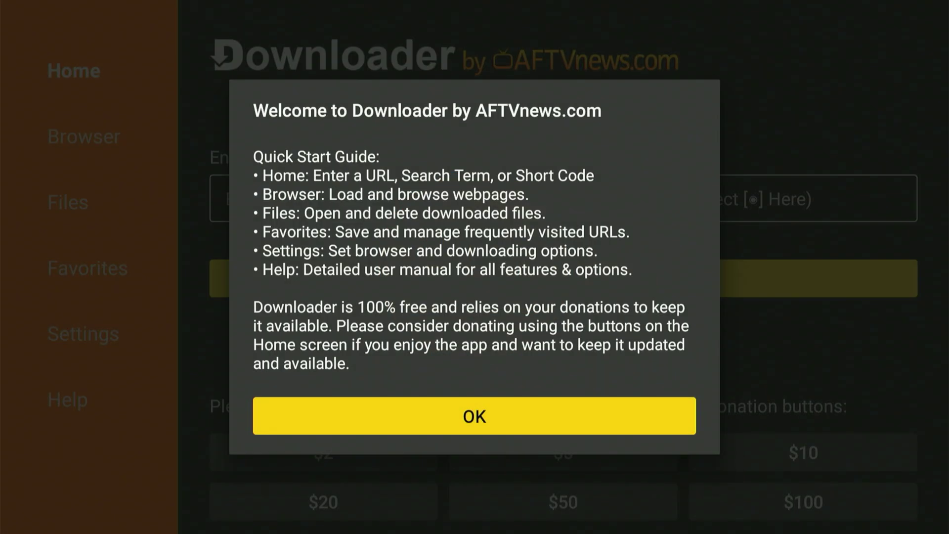
# Dismiss Downloader's welcome guide and bring up the keyboard for the URL field.
pyautogui.press('Return')
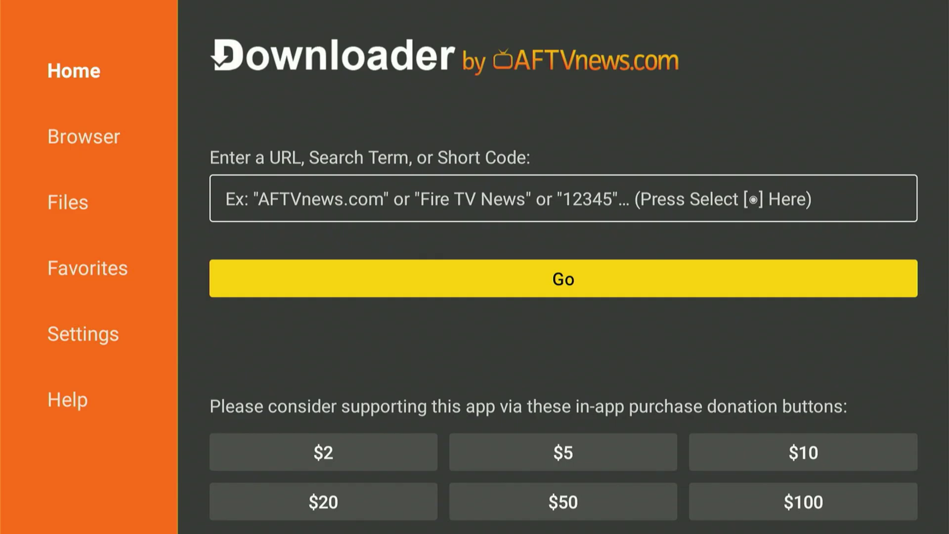
pyautogui.press('Up')
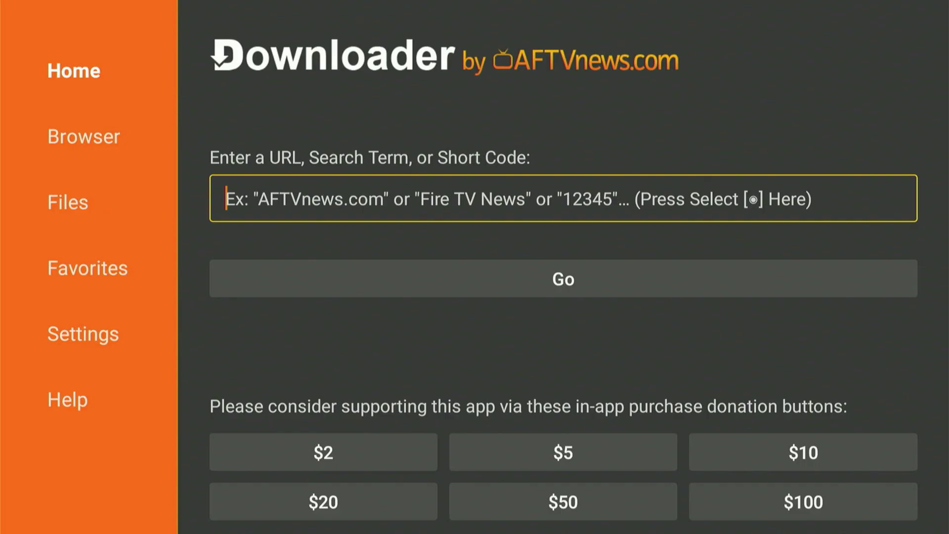
pyautogui.press('Return')
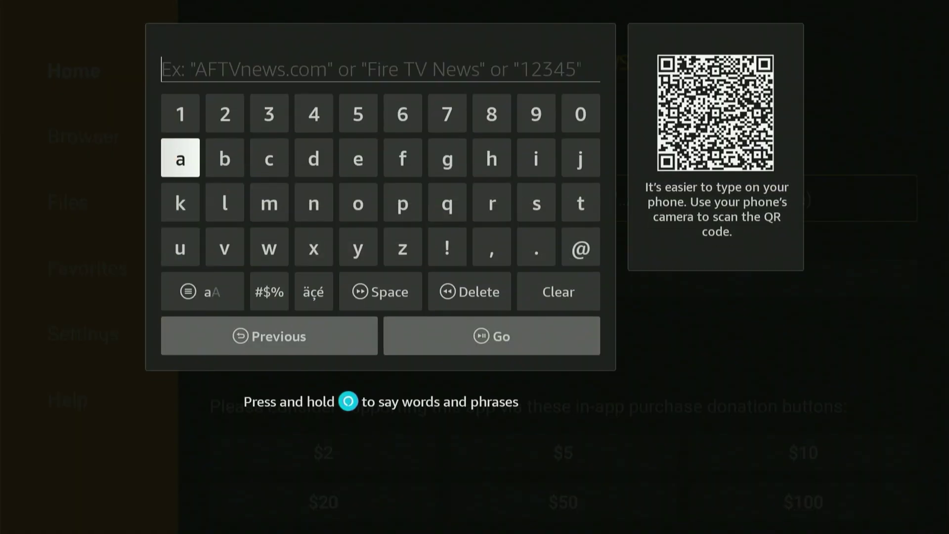
# Enter the digits 5, 1 and 2 of the short code.
pyautogui.press('Right')
pyautogui.press('Right')
pyautogui.press('Right')
pyautogui.press('Right')
pyautogui.press('Right')
pyautogui.press('Right')
pyautogui.press('Right')
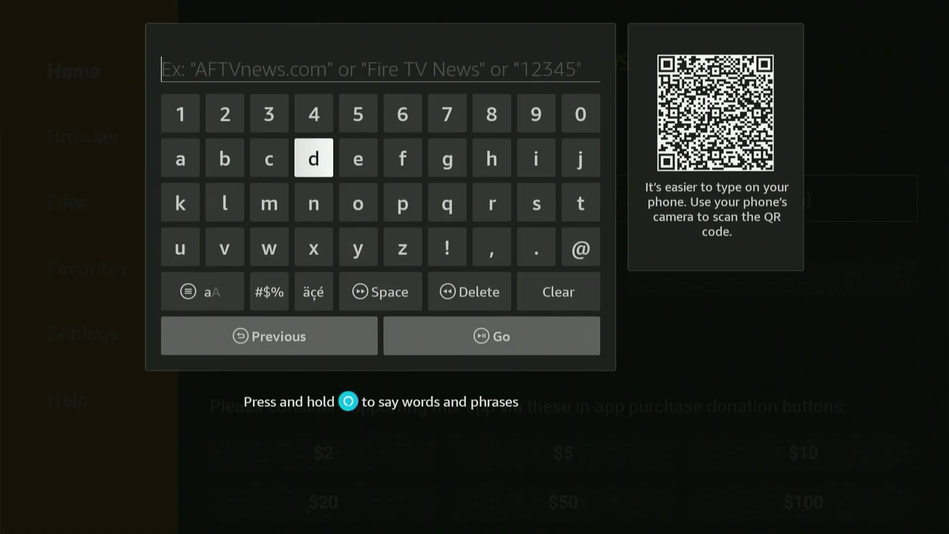
pyautogui.press('Up')
pyautogui.press('Left')
pyautogui.press('Left')
pyautogui.press('Left')
pyautogui.press('Left')
pyautogui.press('Left')
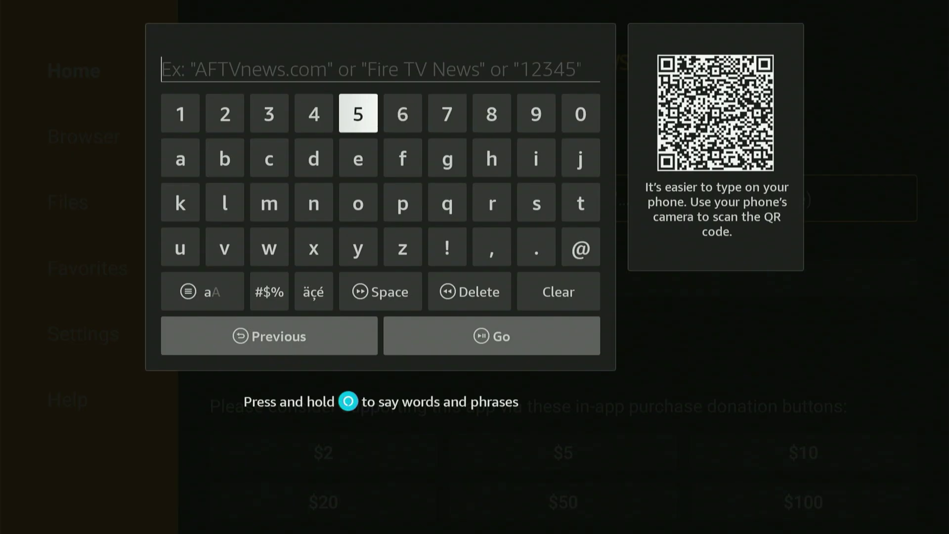
pyautogui.press('Down')
pyautogui.press('Down')
pyautogui.press('Right')
pyautogui.press('Right')
pyautogui.press('Up')
pyautogui.press('Up')
pyautogui.press('Return')
pyautogui.press('Left')
pyautogui.press('Left')
pyautogui.press('Left')
pyautogui.press('Left')
pyautogui.press('Return')
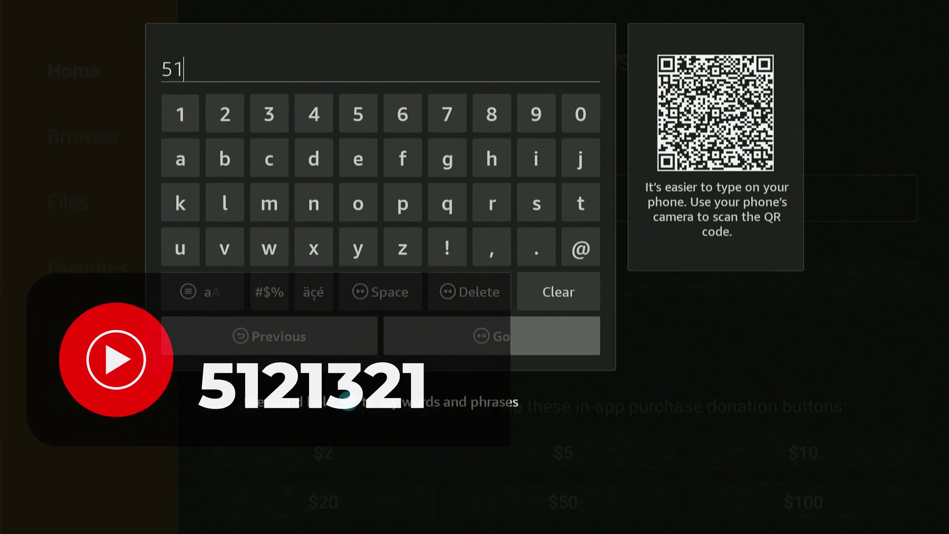
pyautogui.press('Right')
pyautogui.press('Return')
# Add 1, 3 and 2 to complete 5121321 and move focus to Go.
pyautogui.press('Left')
pyautogui.press('Return')
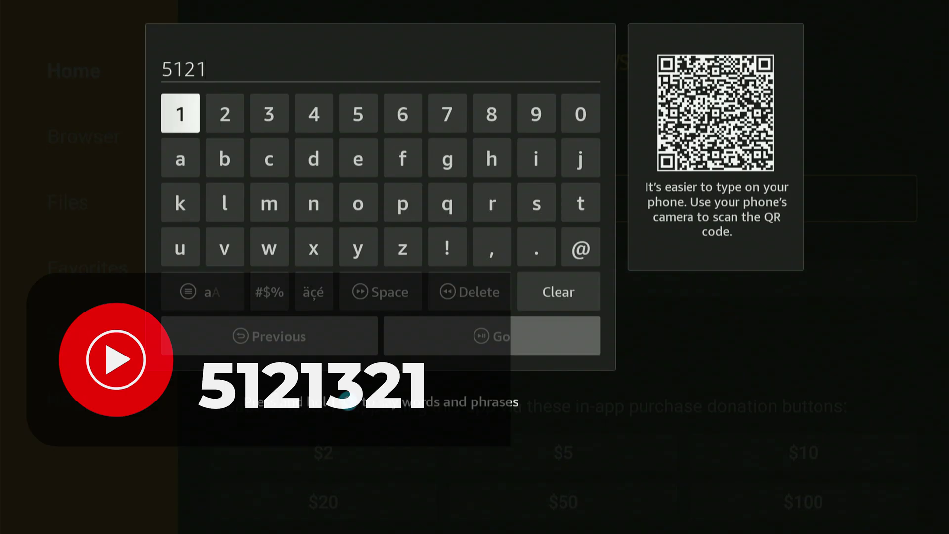
pyautogui.press('Right')
pyautogui.press('Right')
pyautogui.press('Return')
pyautogui.press('Left')
pyautogui.press('Return')
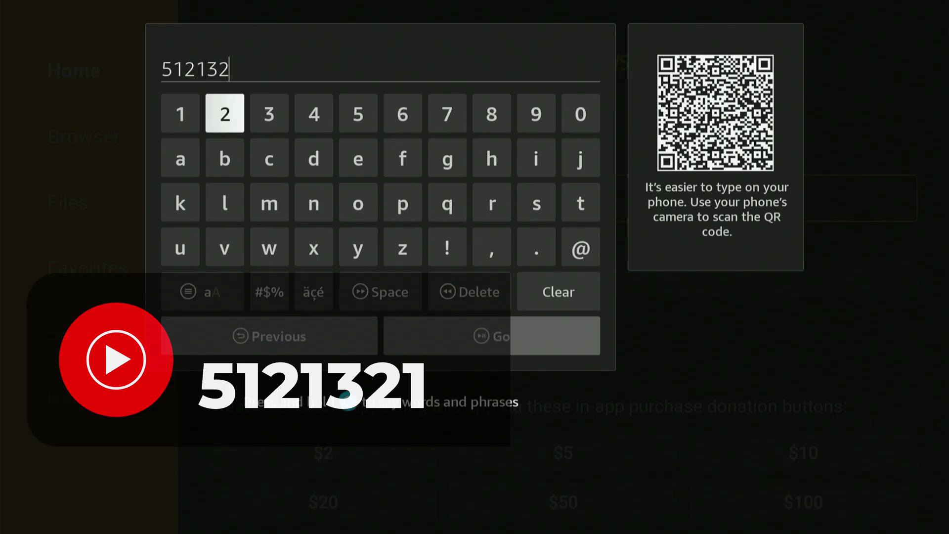
pyautogui.press('Left')
pyautogui.press('Return')
pyautogui.press('Down')
pyautogui.press('Down')
pyautogui.press('Down')
pyautogui.press('Down')
pyautogui.press('Right')
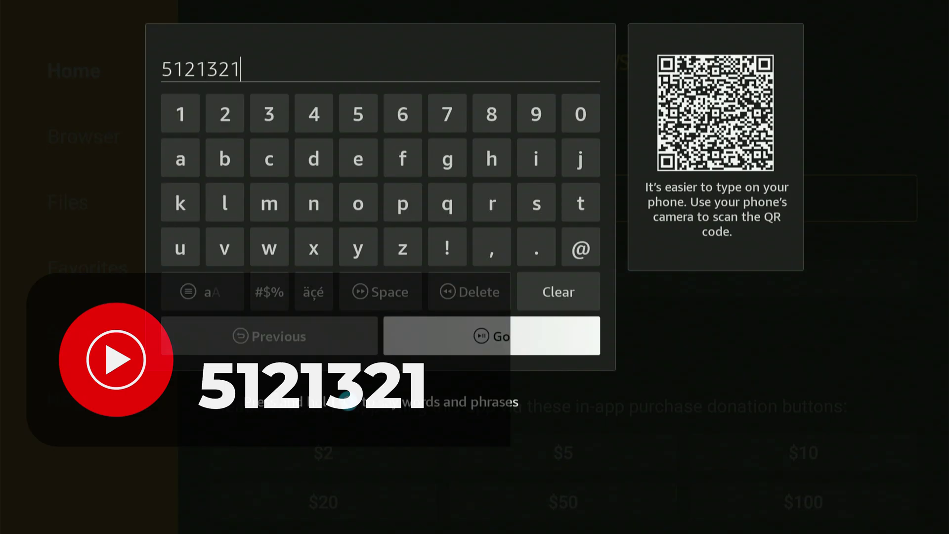
pyautogui.press('Up')
pyautogui.press('Down')
# Submit code 5121321, pause the redirect and accept the privacy consent to download the APK.
pyautogui.press('Return')
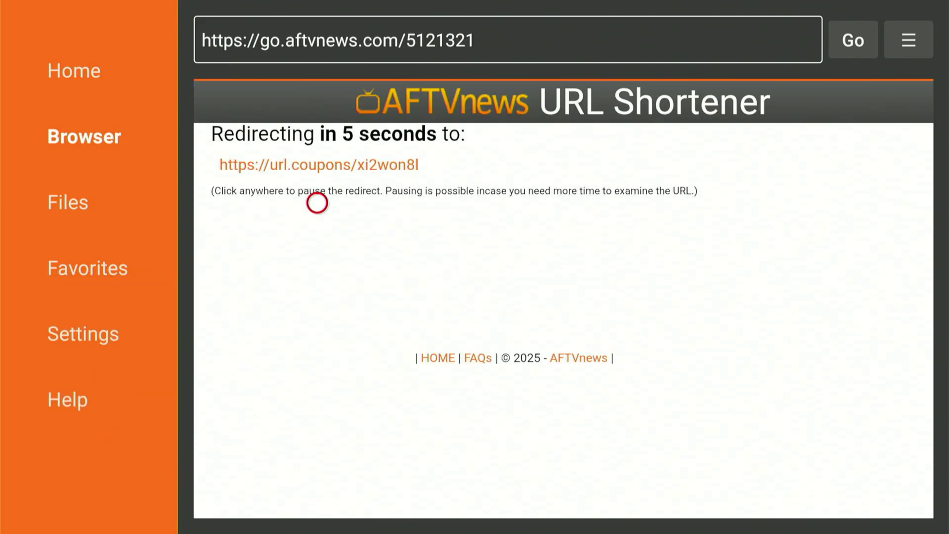
pyautogui.click(317, 203)
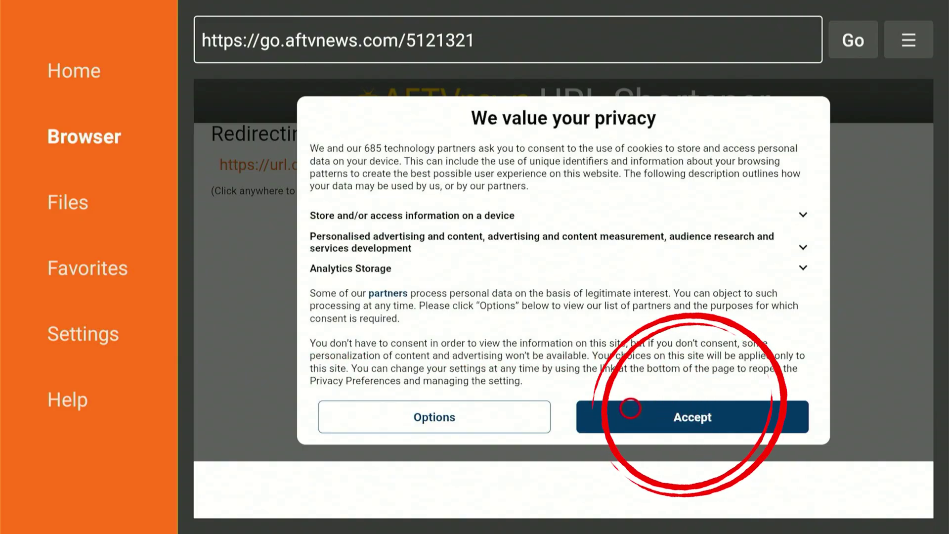
pyautogui.click(648, 408)
pyautogui.click(648, 408)
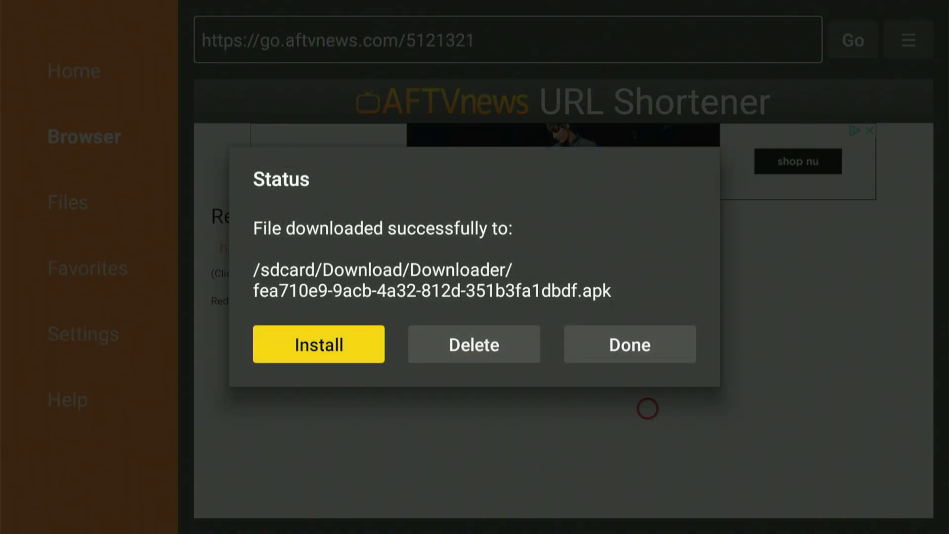
# Delete the downloaded APK and confirm the deletion.
pyautogui.press('Right')
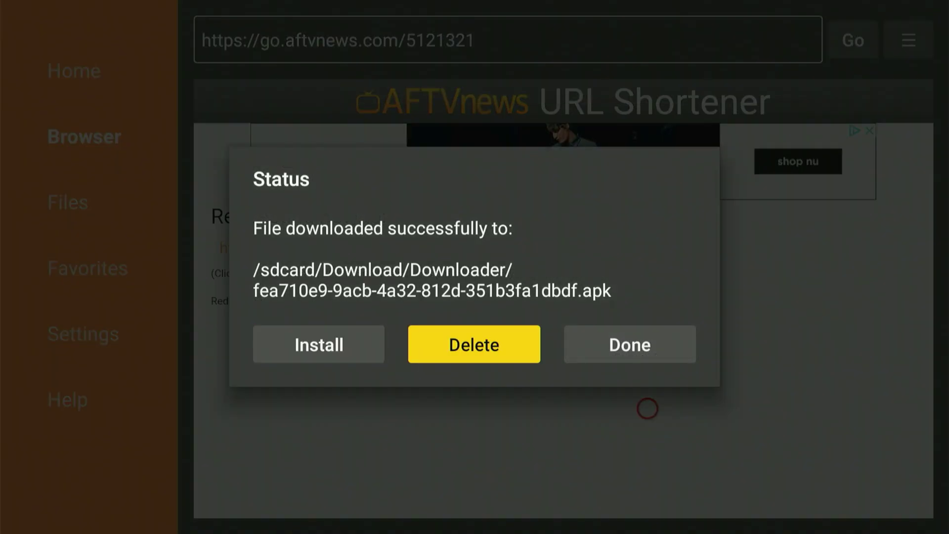
pyautogui.press('Return')
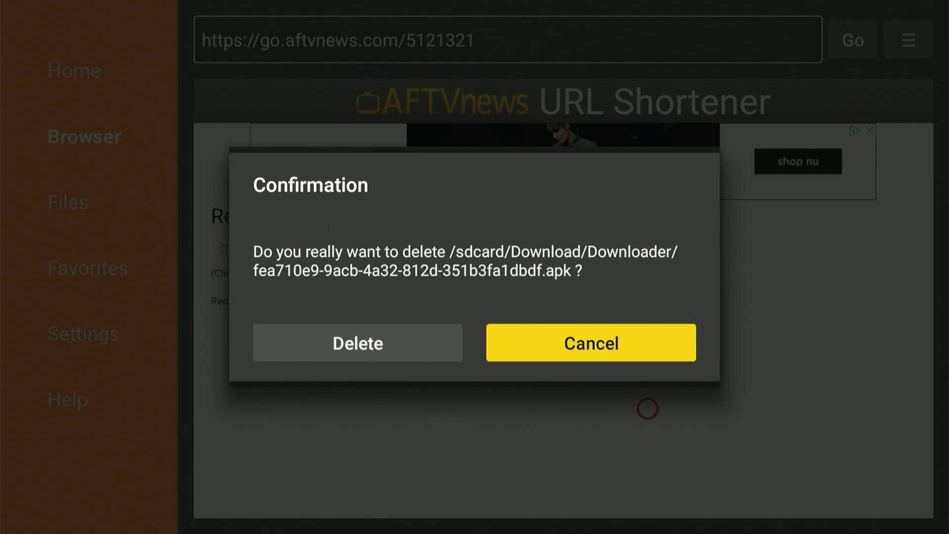
pyautogui.press('Left')
pyautogui.press('Return')
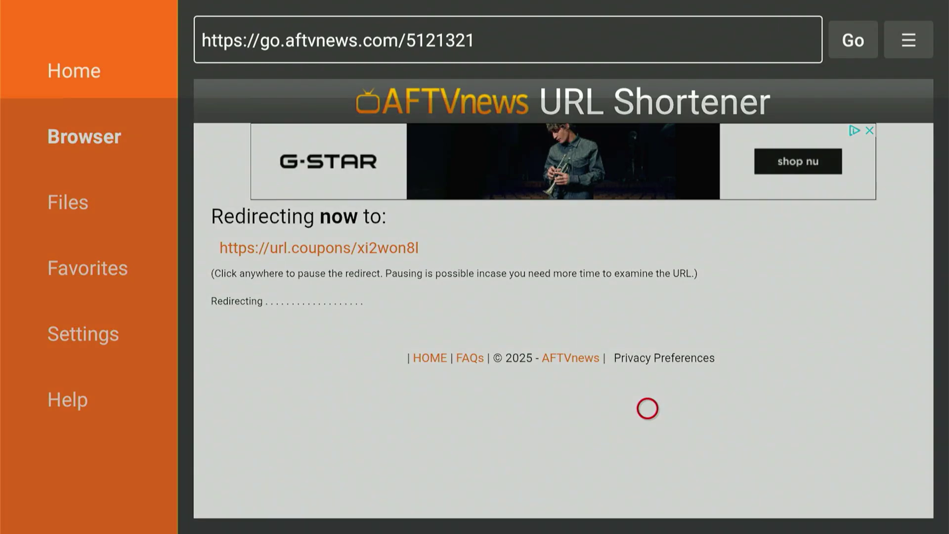
# Go to the home screen and open the My Fire TV settings.
pyautogui.press('Home')
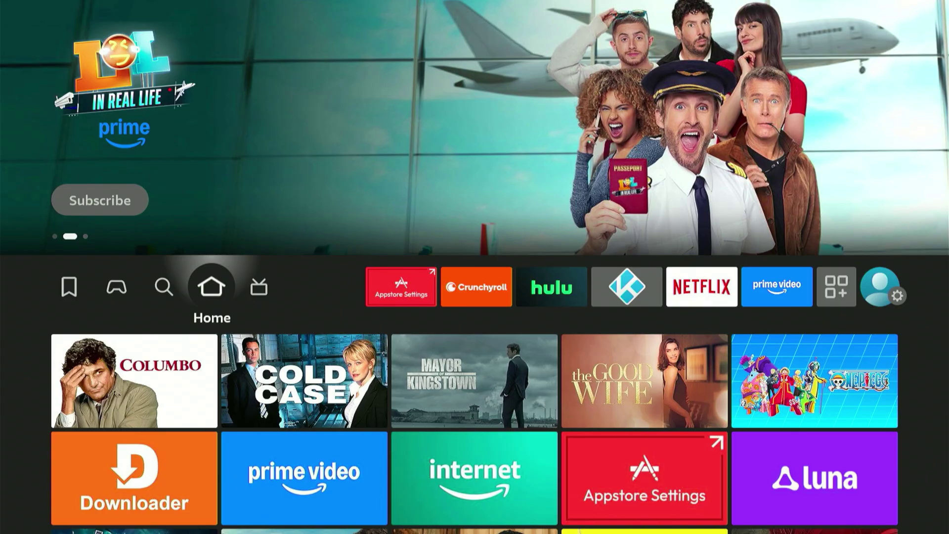
pyautogui.press('Right')
pyautogui.press('Right')
pyautogui.press('Right')
pyautogui.press('Right')
pyautogui.press('Right')
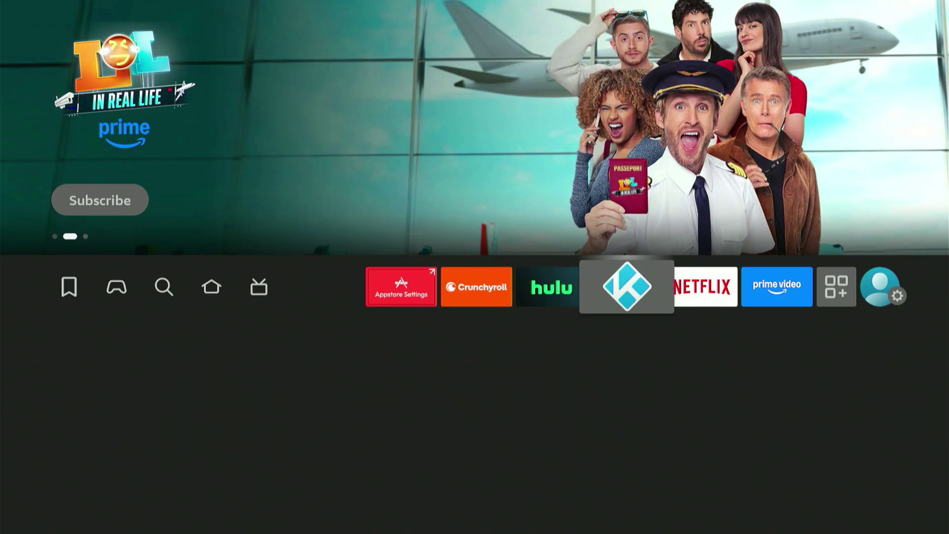
pyautogui.press('Right')
pyautogui.press('Right')
pyautogui.press('Right')
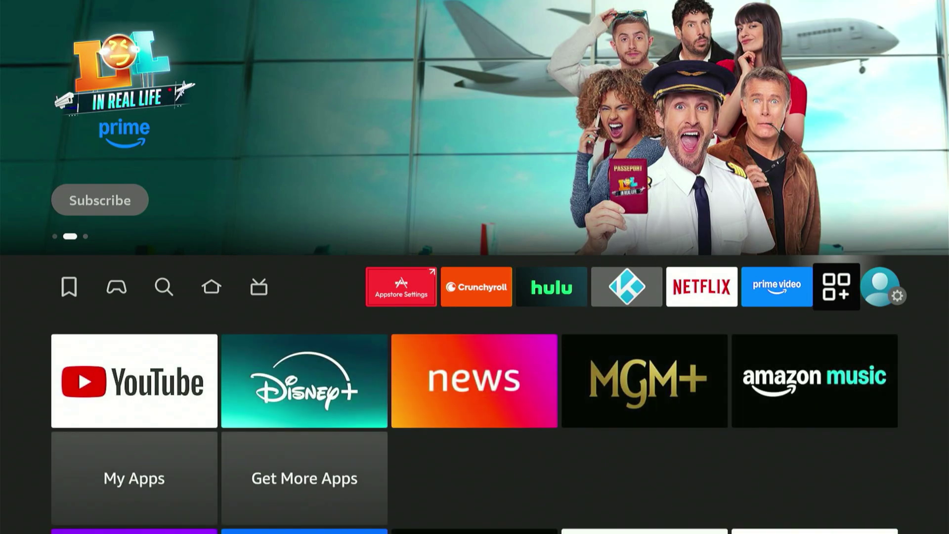
pyautogui.press('Right')
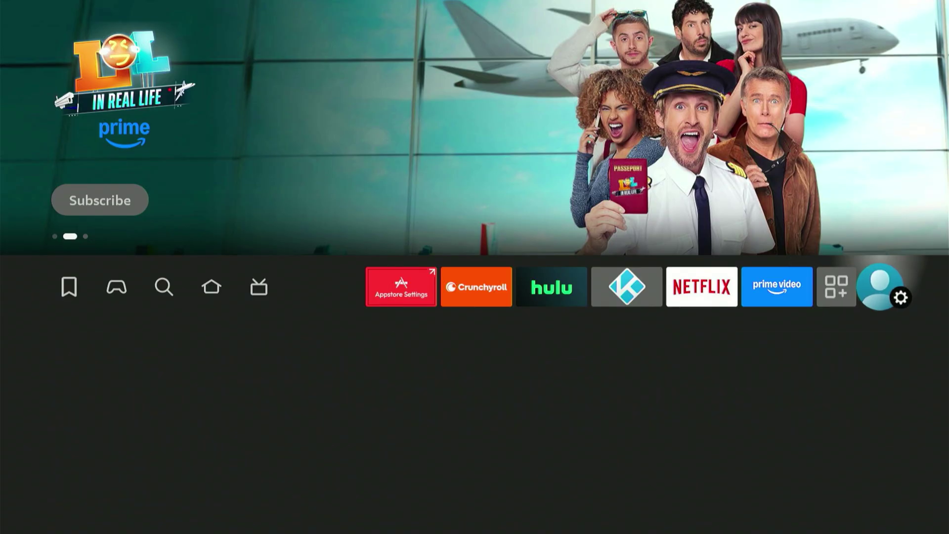
pyautogui.press('Down')
pyautogui.press('Right')
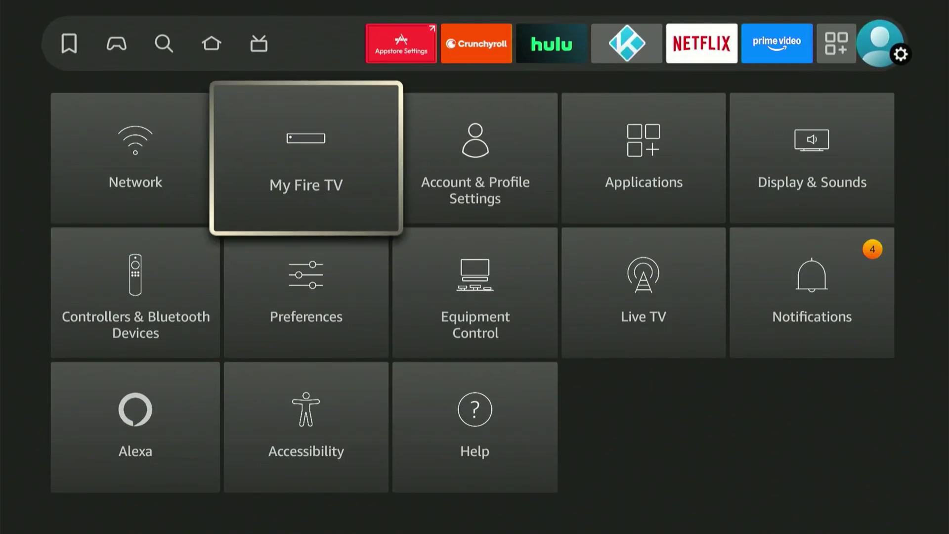
pyautogui.press('Return')
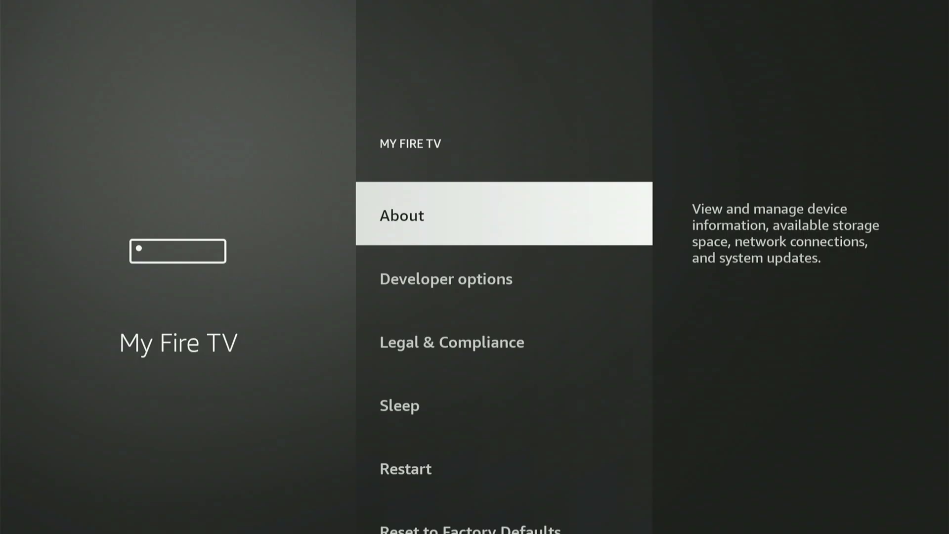
# In Developer options > Install unknown apps, switch Unlinked to allowed.
pyautogui.press('Down')
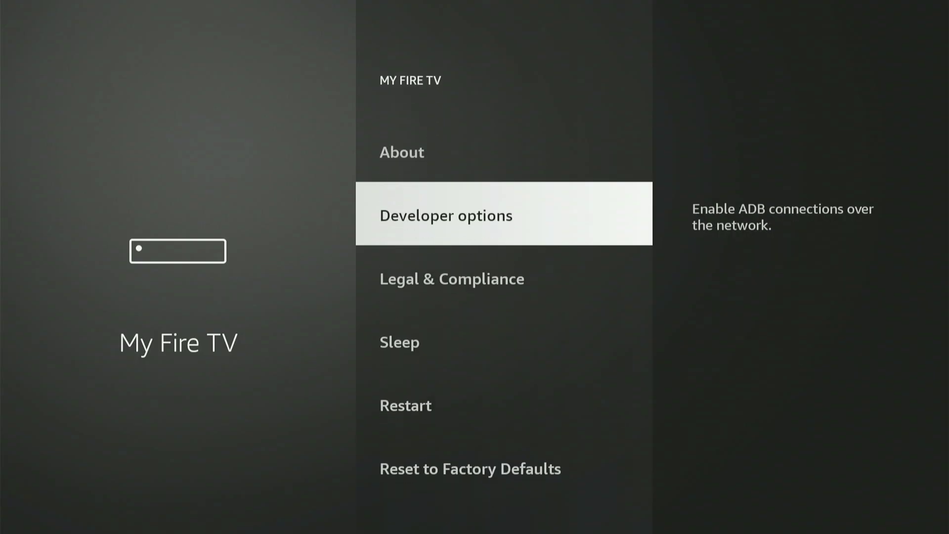
pyautogui.press('Return')
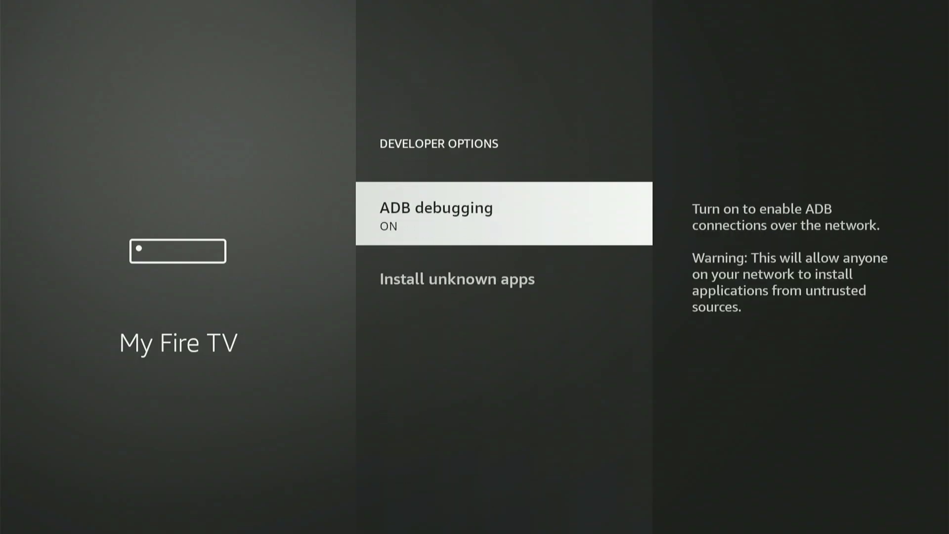
pyautogui.press('Down')
pyautogui.press('Return')
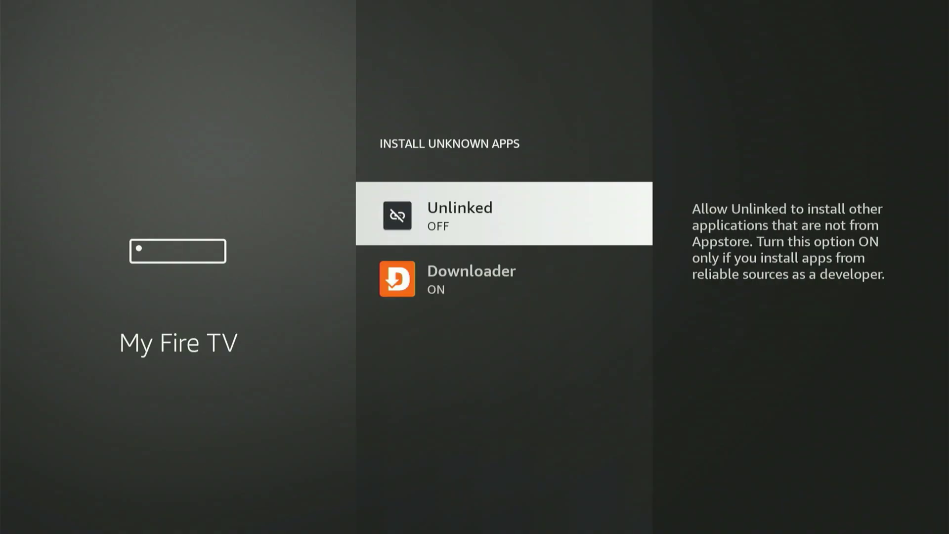
pyautogui.press('Down')
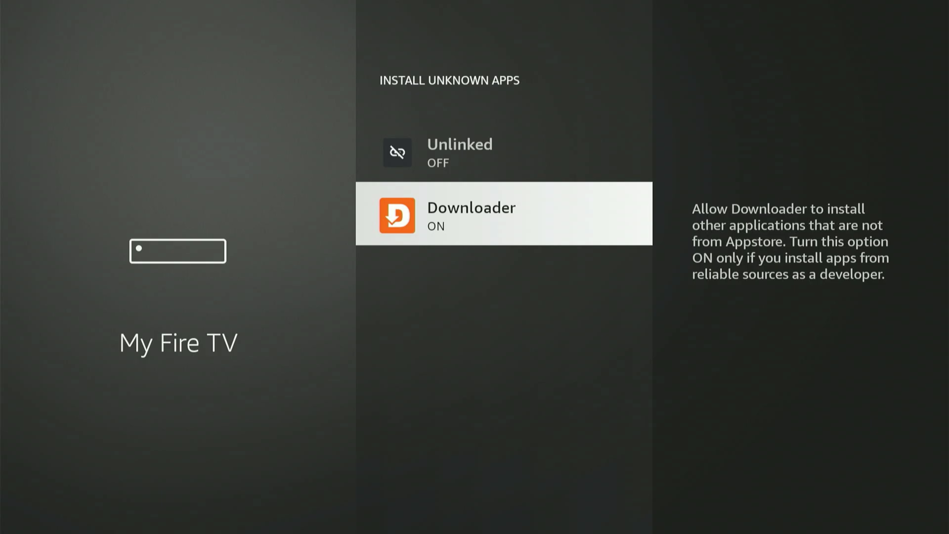
pyautogui.press('Up')
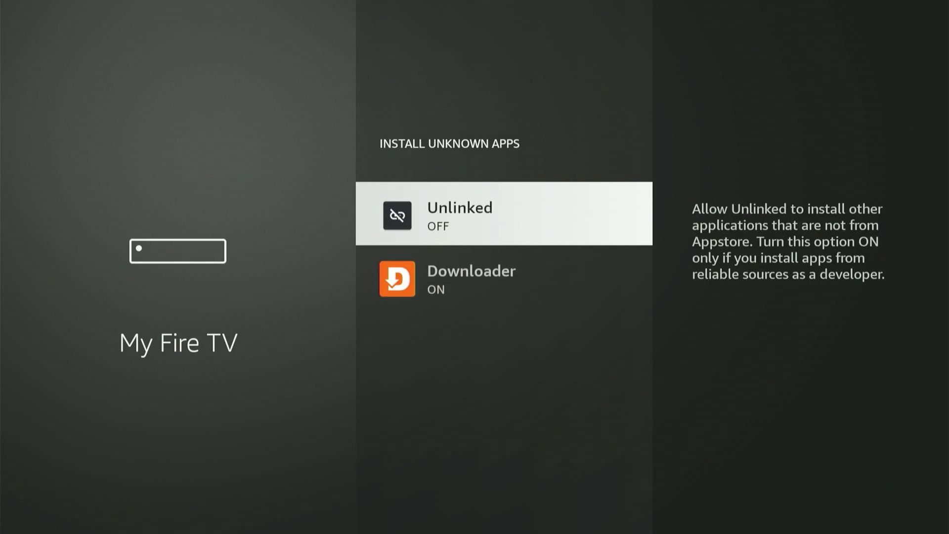
pyautogui.press('Return')
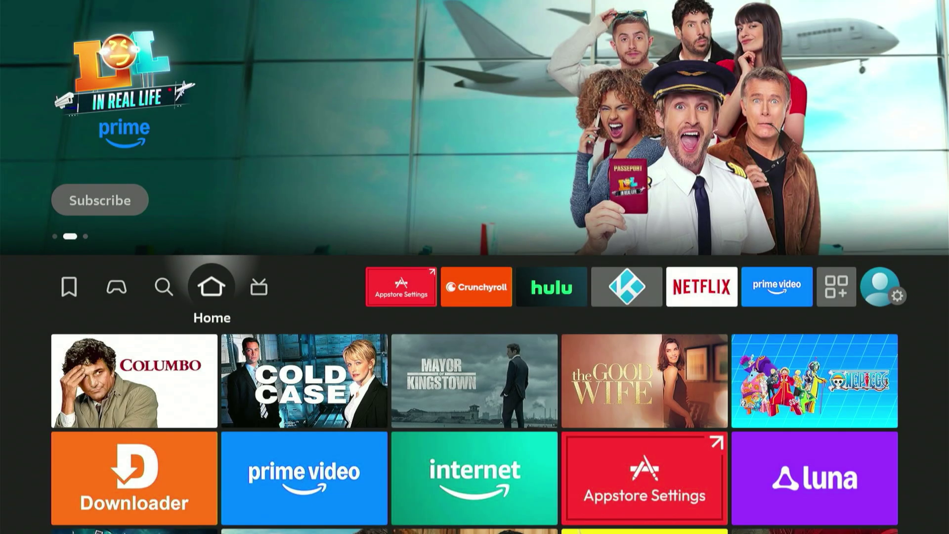
# Open the full Apps & Channels list and move to the Unlinked tile in the last row.
pyautogui.press('Right')
pyautogui.press('Right')
pyautogui.press('Right')
pyautogui.press('Right')
pyautogui.press('Right')
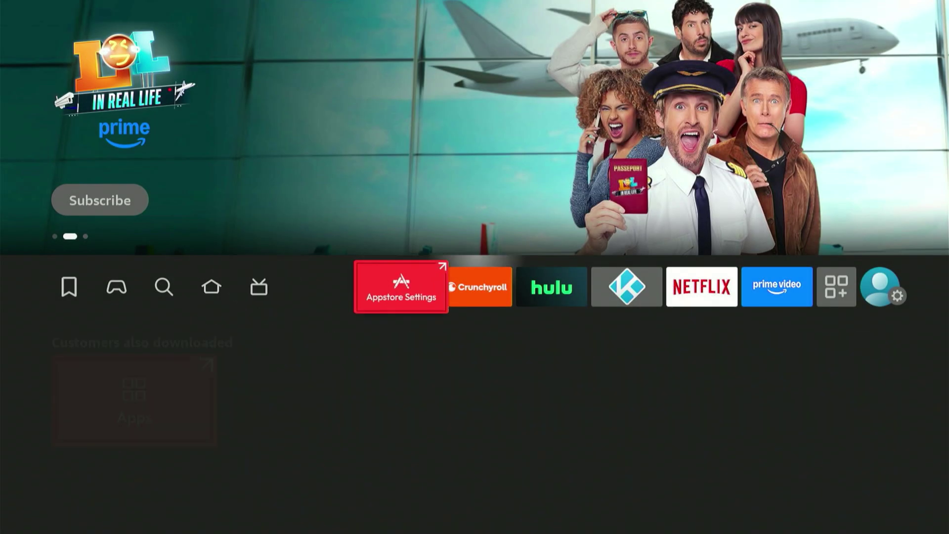
pyautogui.press('Right')
pyautogui.press('Right')
pyautogui.press('Right')
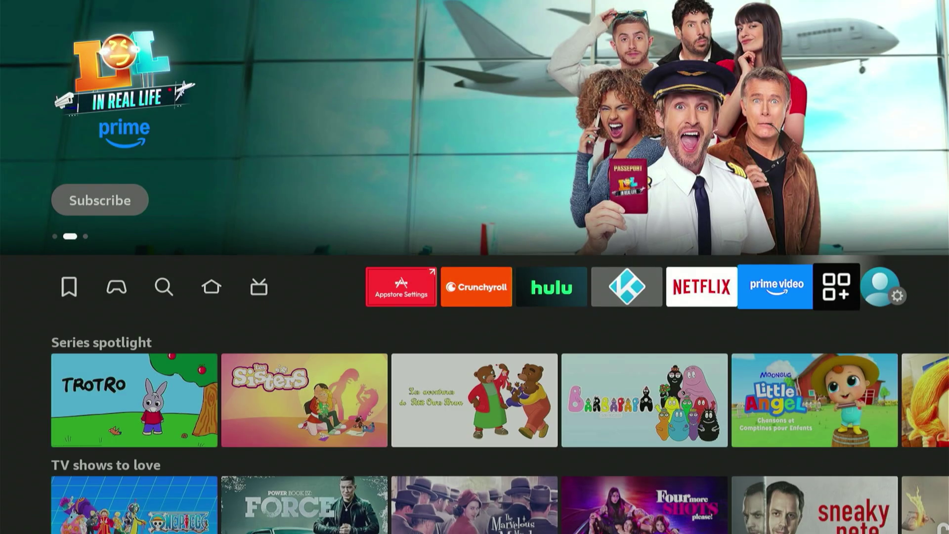
pyautogui.press('Return')
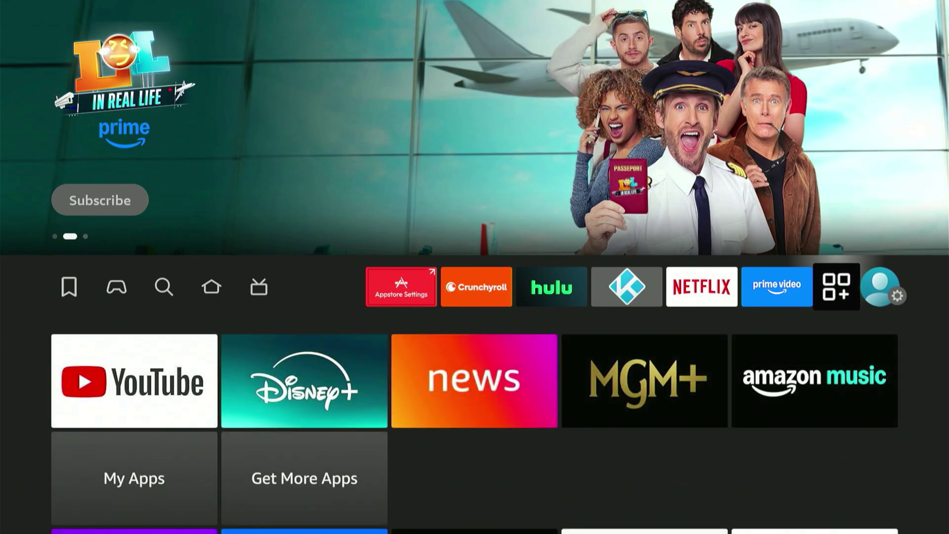
pyautogui.press('Down')
pyautogui.press('Down')
pyautogui.press('Down')
pyautogui.press('Down')
pyautogui.press('Down')
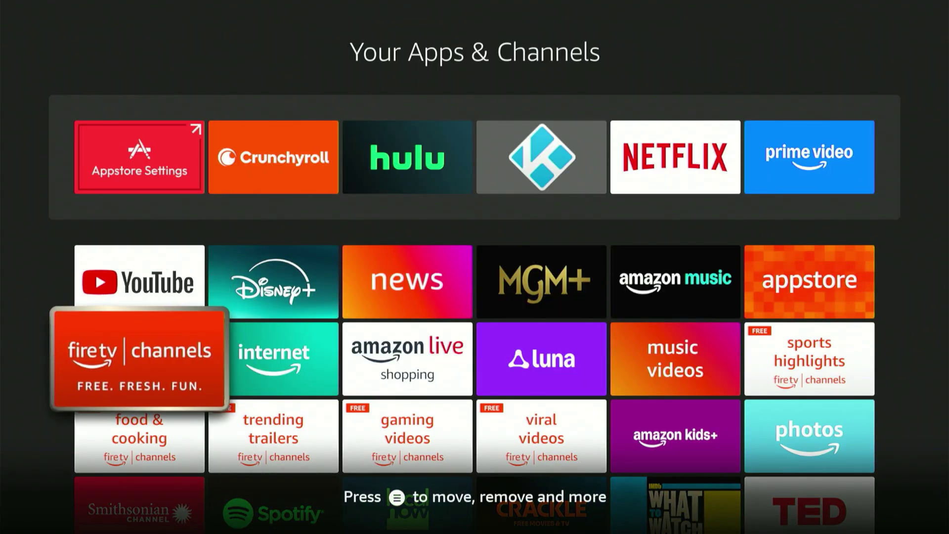
pyautogui.press('Right')
pyautogui.press('Right')
pyautogui.press('Right')
pyautogui.press('Right')
pyautogui.press('Right')
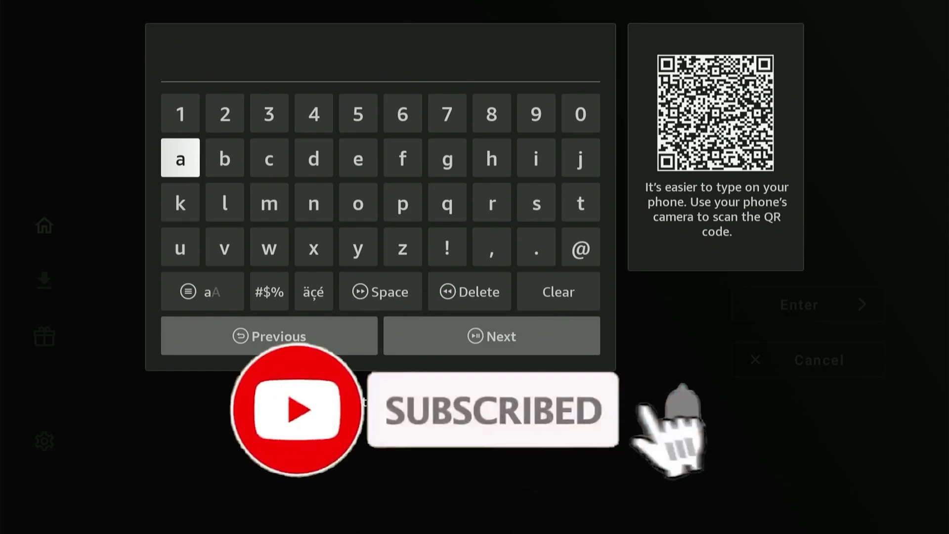
# Spell androitweaks in the library code field and confirm with Next.
pyautogui.press('Return')
pyautogui.press('Right')
pyautogui.press('Right')
pyautogui.press('Right')
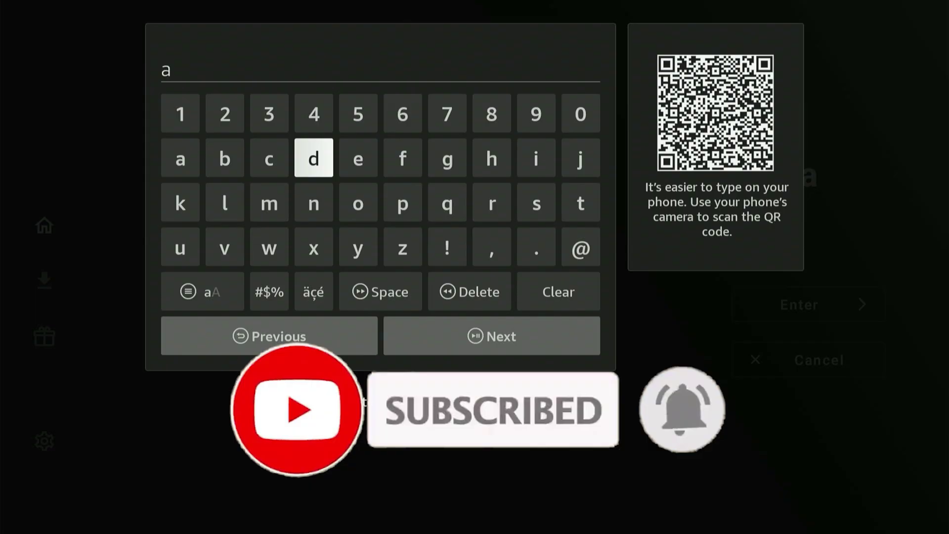
pyautogui.press('Down')
pyautogui.press('Return')
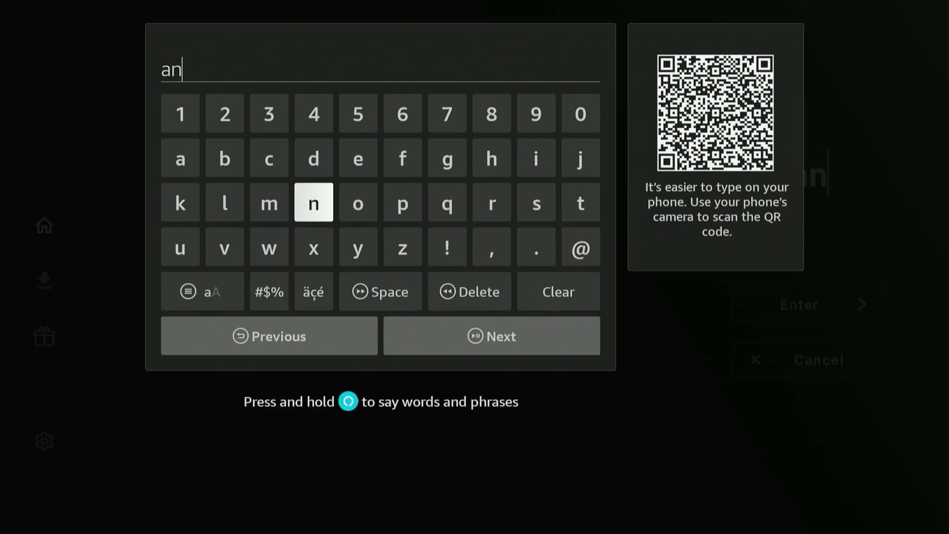
pyautogui.press('Up')
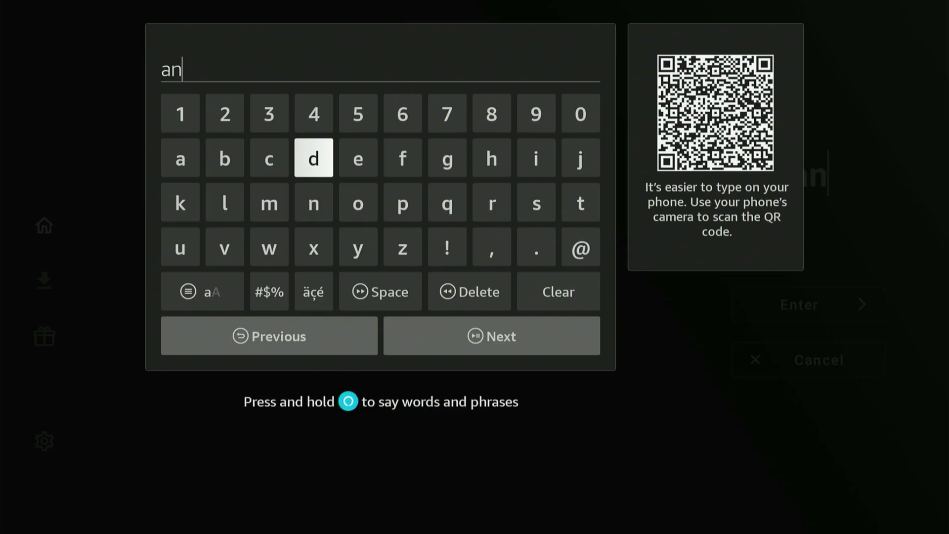
pyautogui.press('Return')
pyautogui.press('Down')
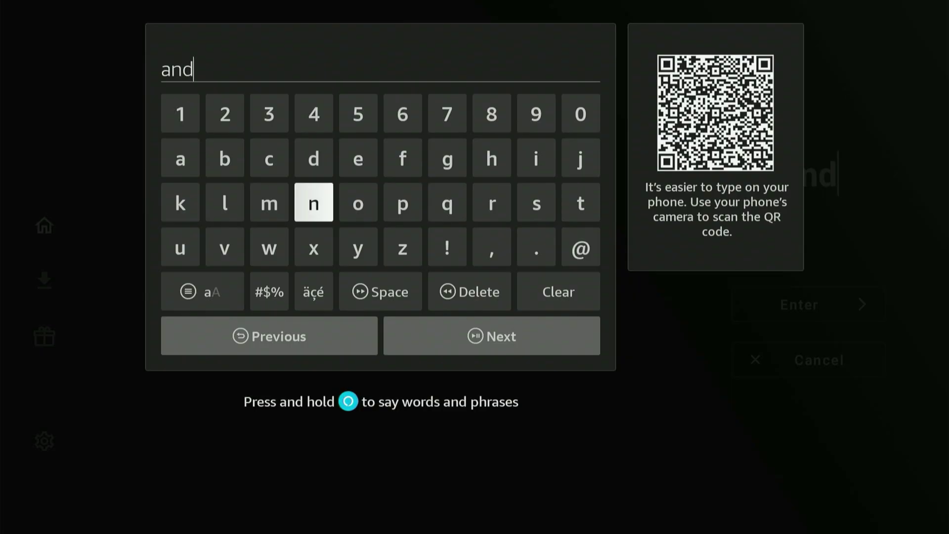
pyautogui.press('Right')
pyautogui.press('Right')
pyautogui.press('Right')
pyautogui.press('Right')
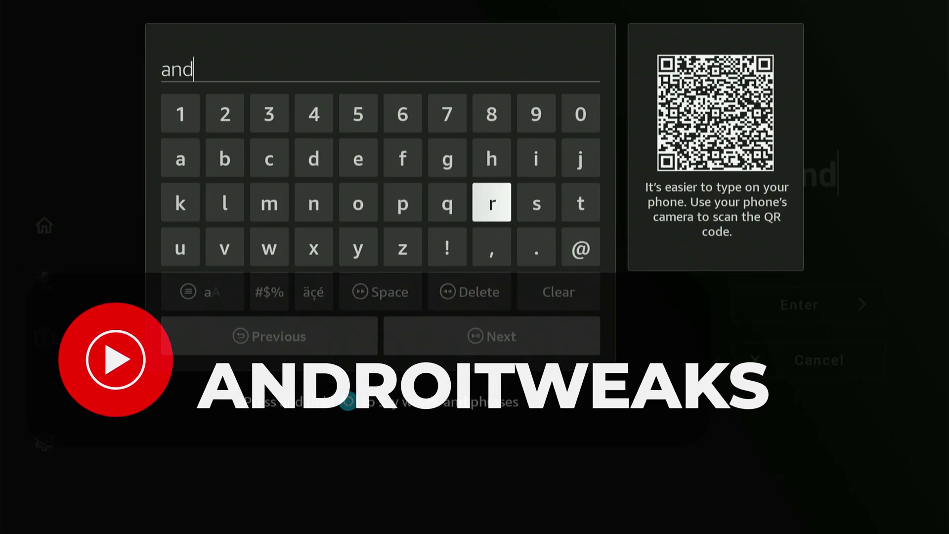
pyautogui.press('Return')
pyautogui.press('Left')
pyautogui.press('Left')
pyautogui.press('Left')
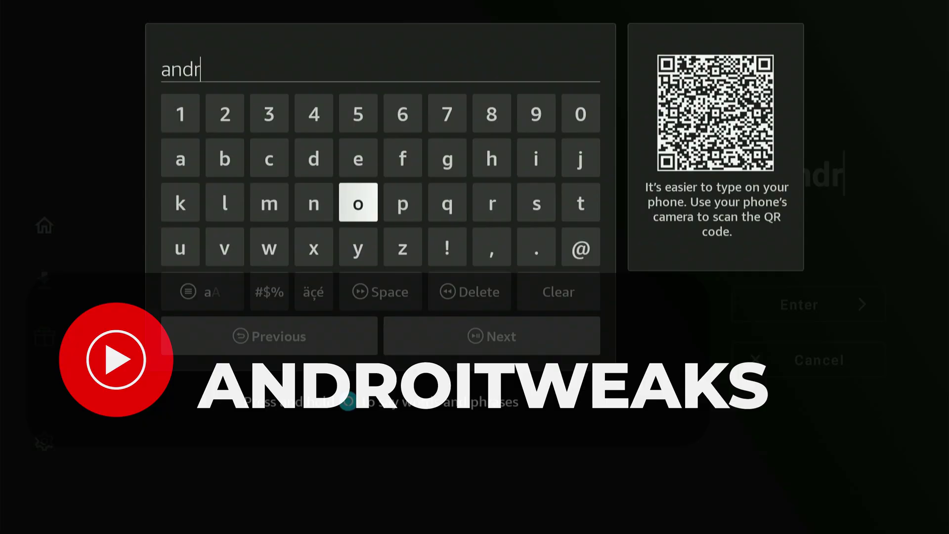
pyautogui.press('Return')
pyautogui.press('Up')
pyautogui.press('Up')
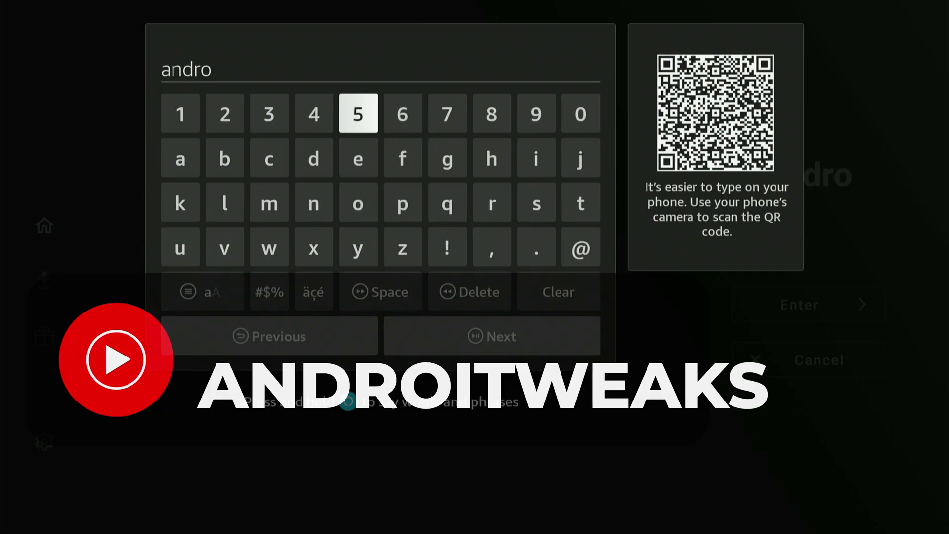
pyautogui.press('Right')
pyautogui.press('Right')
pyautogui.press('Right')
pyautogui.press('Right')
pyautogui.press('Down')
pyautogui.press('Return')
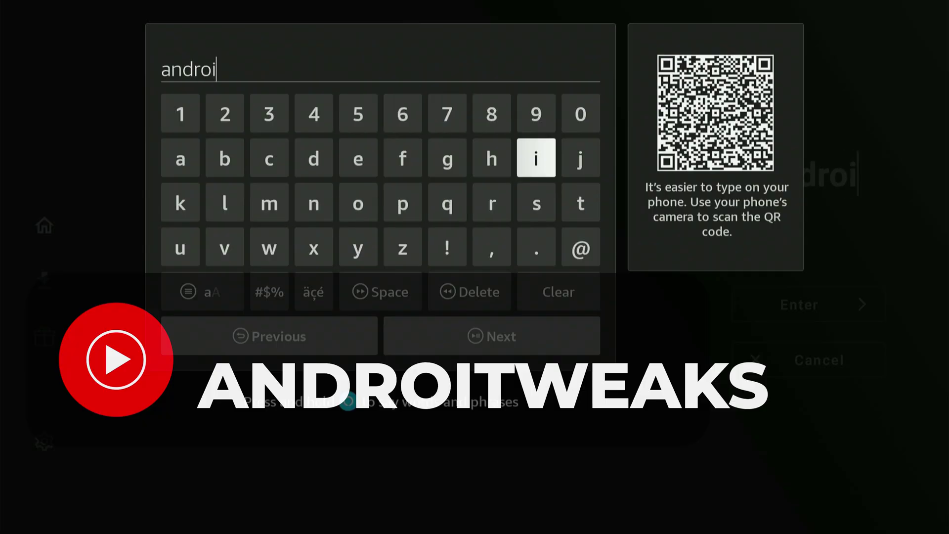
pyautogui.press('Down')
pyautogui.press('Right')
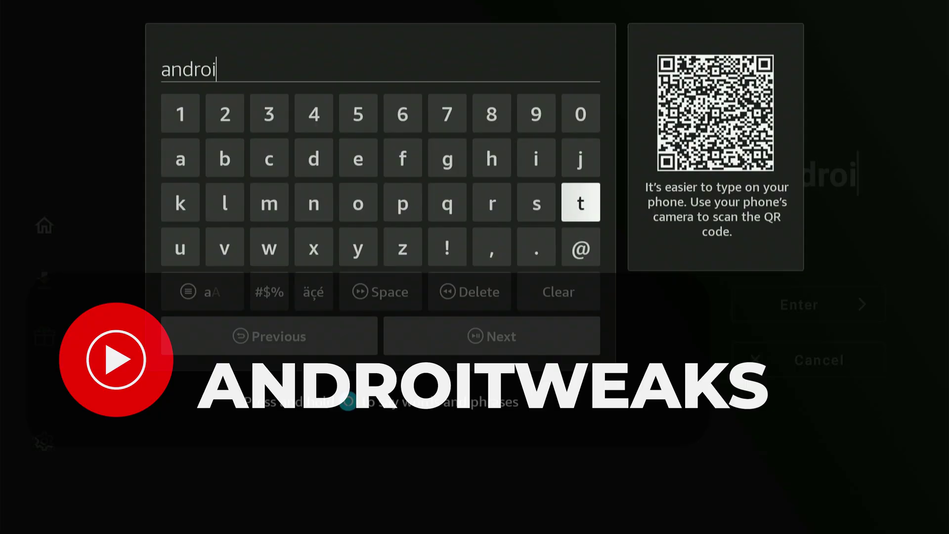
pyautogui.press('Return')
pyautogui.press('Left')
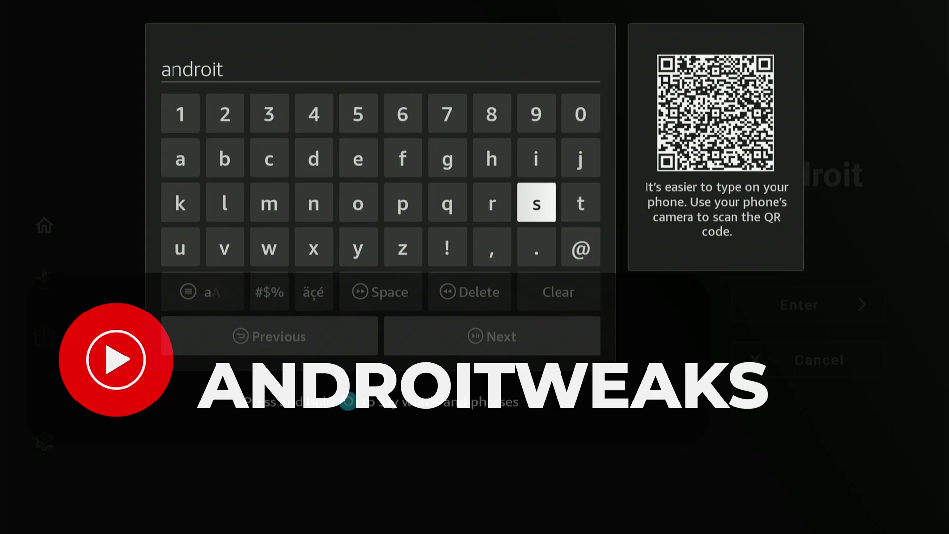
pyautogui.press('Left')
pyautogui.press('Left')
pyautogui.press('Left')
pyautogui.press('Left')
pyautogui.press('Left')
pyautogui.press('Left')
pyautogui.press('Down')
pyautogui.press('Return')
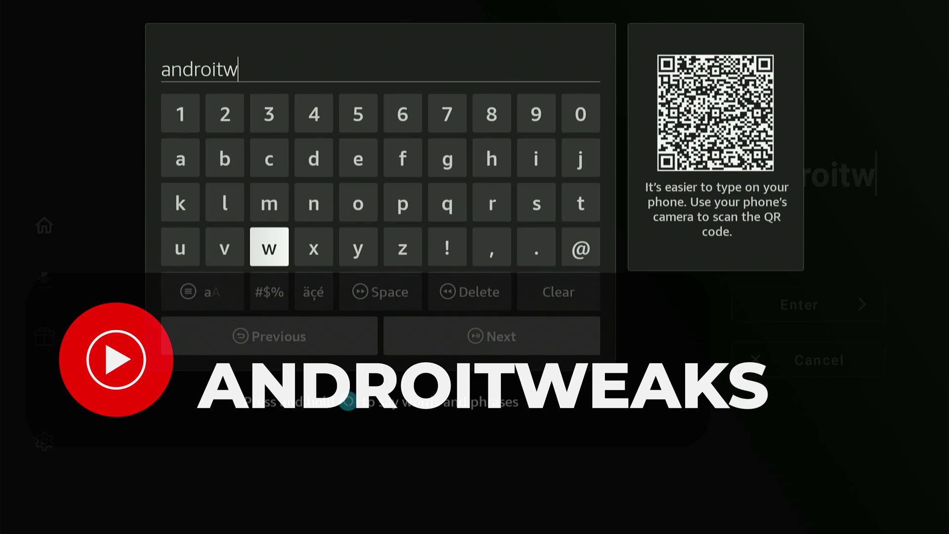
pyautogui.press('Up')
pyautogui.press('Up')
pyautogui.press('Right')
pyautogui.press('Right')
pyautogui.press('Return')
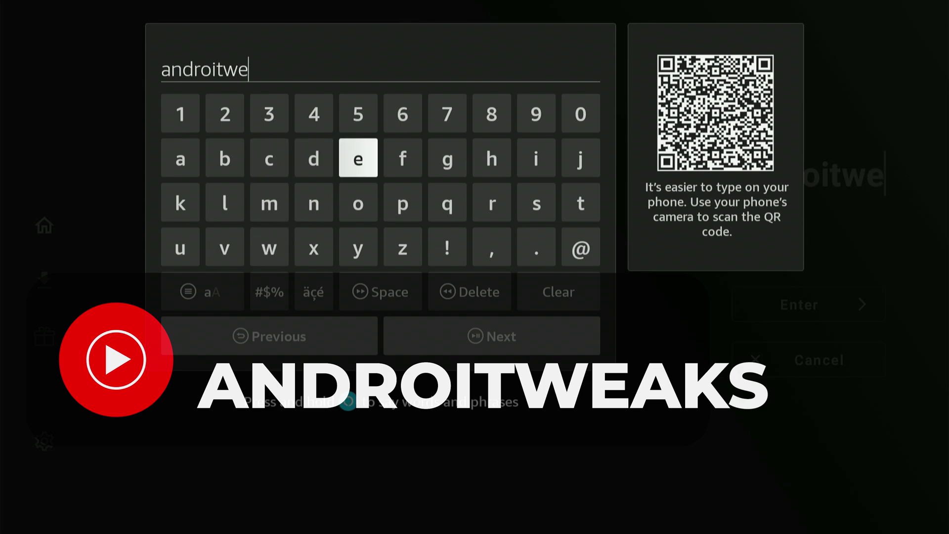
pyautogui.press('Left')
pyautogui.press('Left')
pyautogui.press('Left')
pyautogui.press('Left')
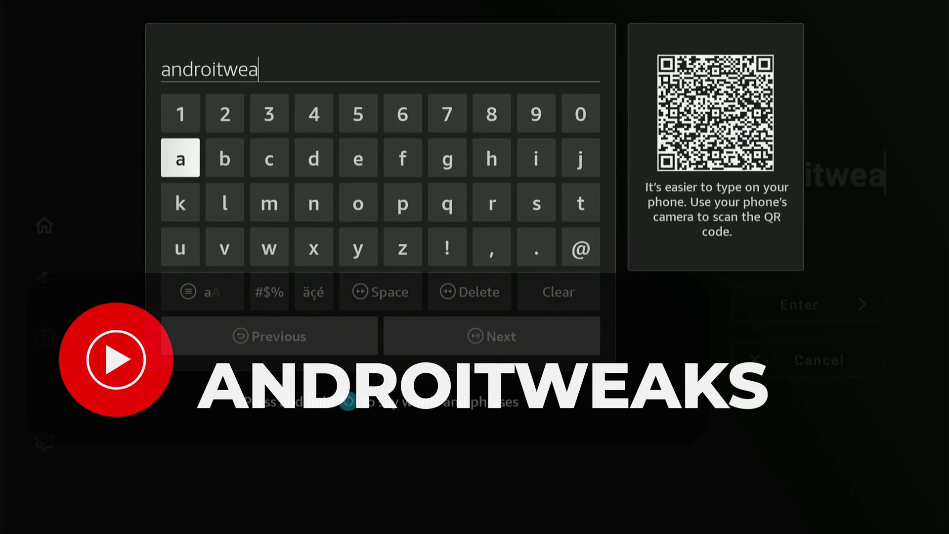
pyautogui.press('Right')
pyautogui.press('Down')
pyautogui.press('Left')
pyautogui.press('Return')
pyautogui.press('Right')
pyautogui.press('Right')
pyautogui.press('Right')
pyautogui.press('Right')
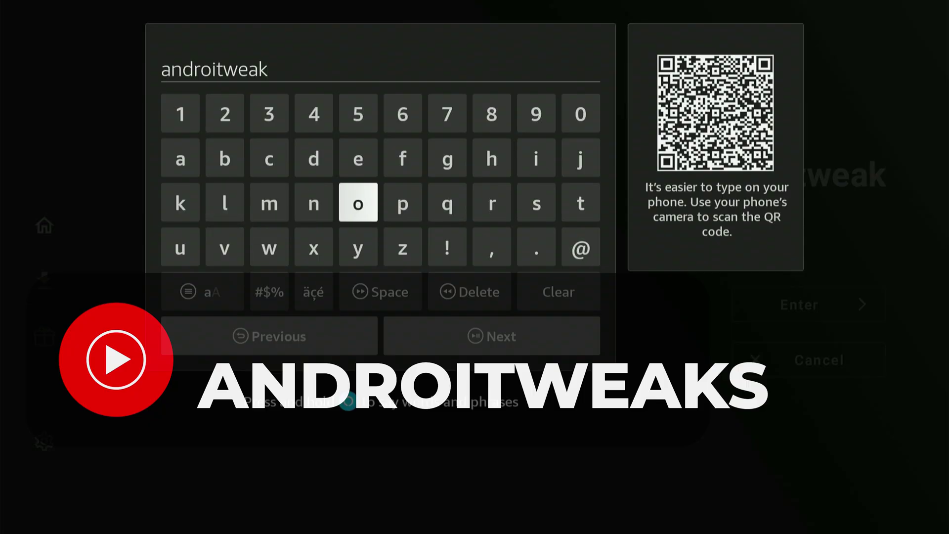
pyautogui.press('Right')
pyautogui.press('Right')
pyautogui.press('Right')
pyautogui.press('Right')
pyautogui.press('Return')
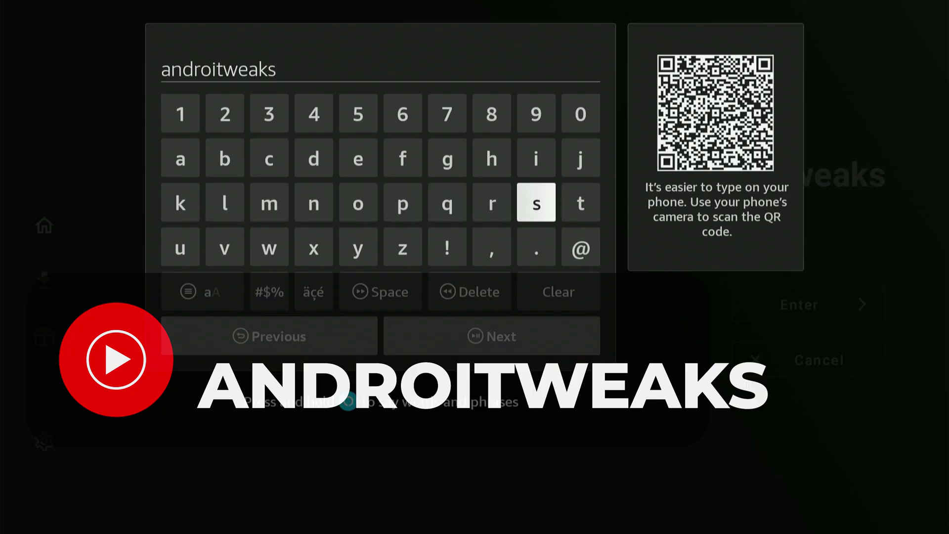
pyautogui.press('Down')
pyautogui.press('Down')
pyautogui.press('Down')
pyautogui.press('Return')
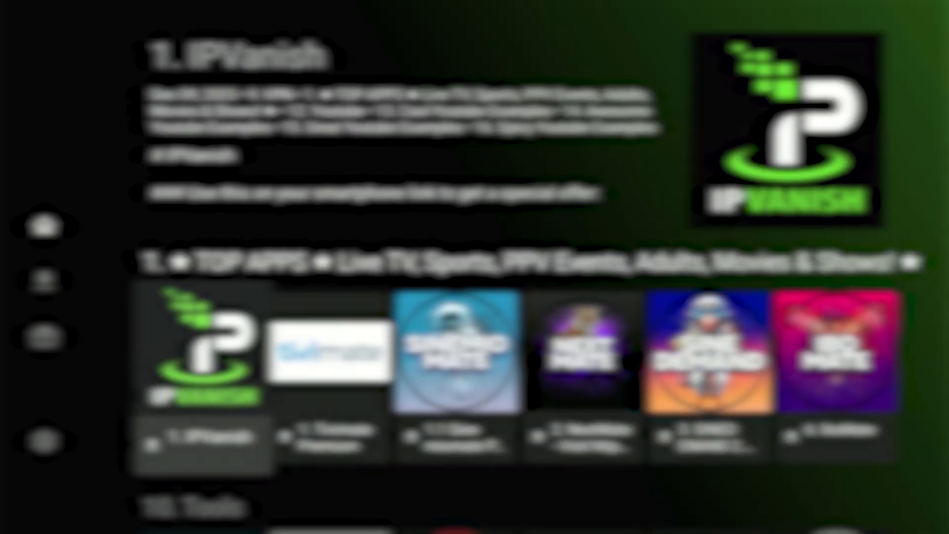
# Browse the TOP APPS row and settle on IPVanish.
pyautogui.press('Right')
pyautogui.press('Right')
pyautogui.press('Right')
pyautogui.press('Left')
pyautogui.press('Left')
pyautogui.press('Left')
pyautogui.press('Down')
pyautogui.press('Down')
pyautogui.press('Down')
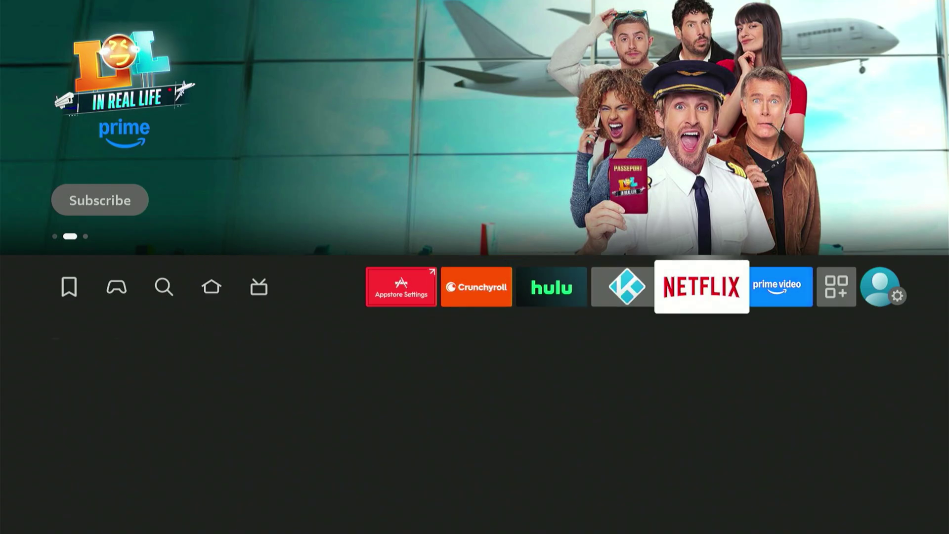
# Open the full apps list and launch IPVanish.
pyautogui.press('Return')
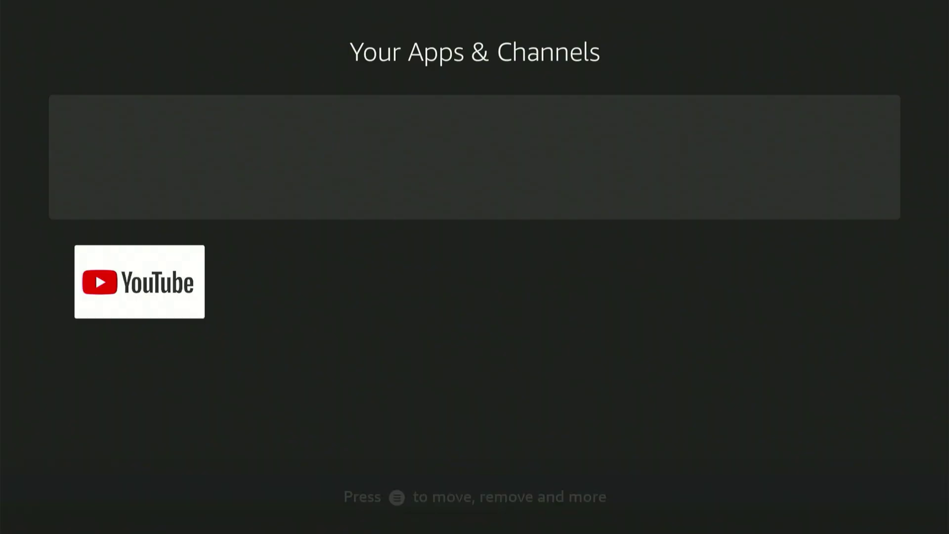
pyautogui.press('Down')
pyautogui.press('Down')
pyautogui.press('Down')
pyautogui.press('Down')
pyautogui.press('Down')
pyautogui.press('Down')
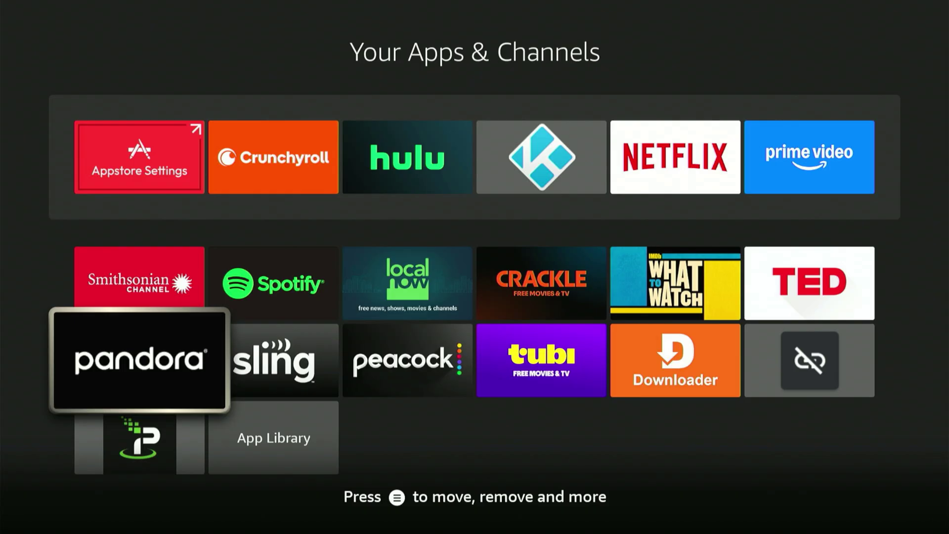
pyautogui.press('Return')
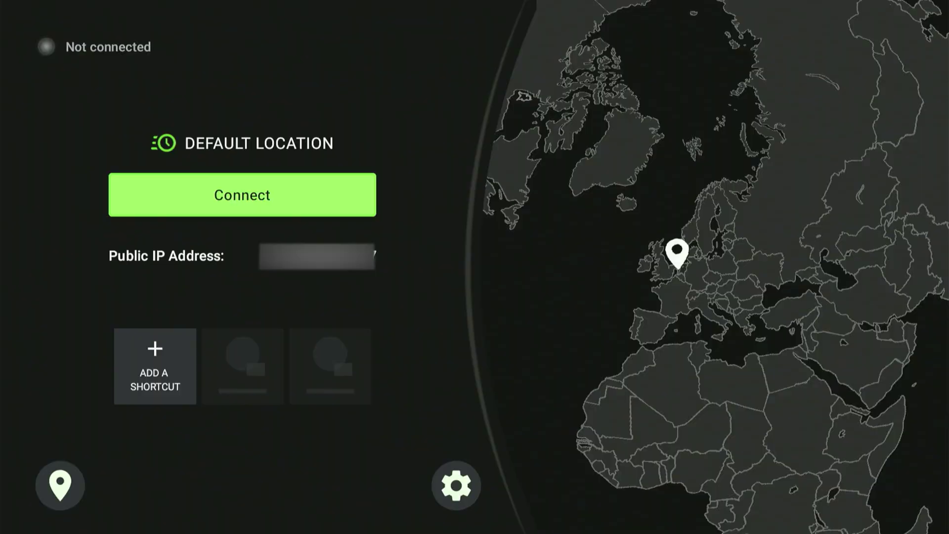
# Connect the VPN to Kansas City, US, accepting the connection request.
pyautogui.press('Return')
pyautogui.press('Down')
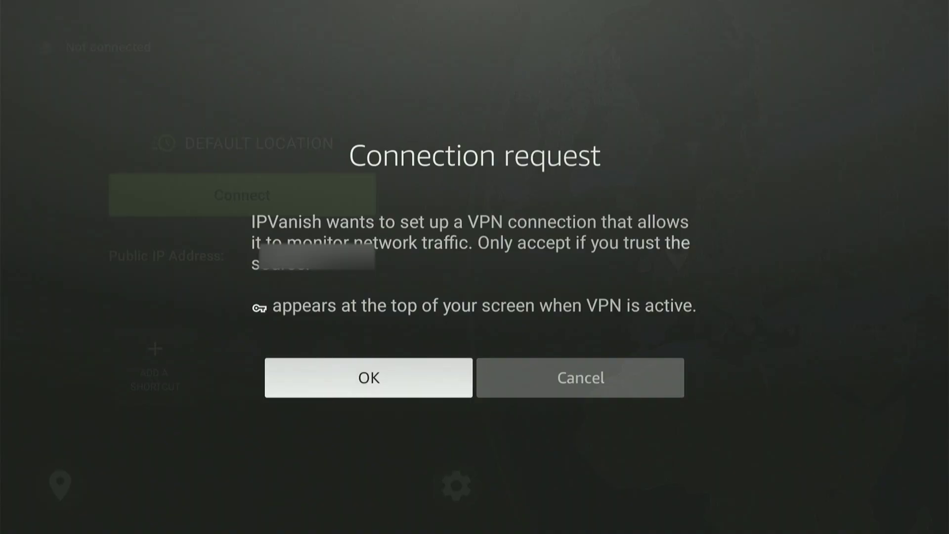
pyautogui.press('Return')
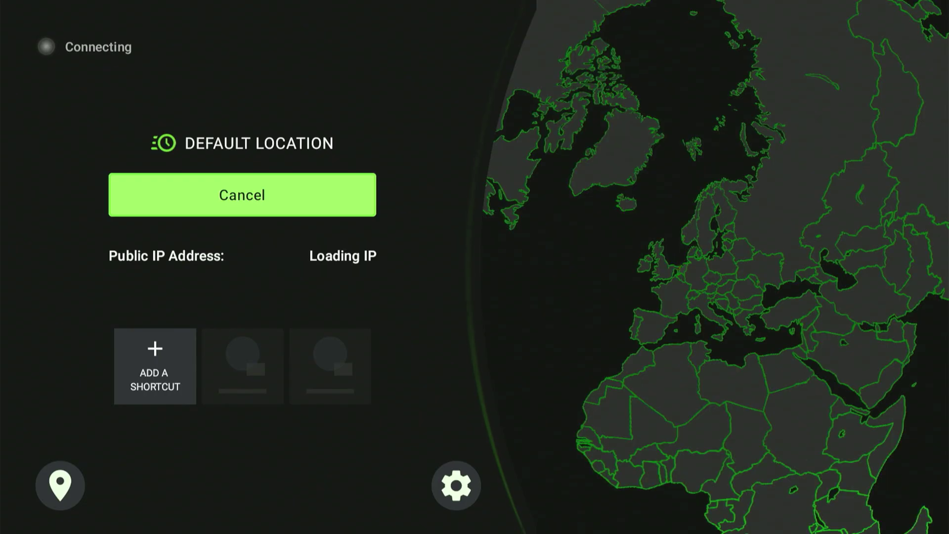
pyautogui.press('Down')
pyautogui.press('Right')
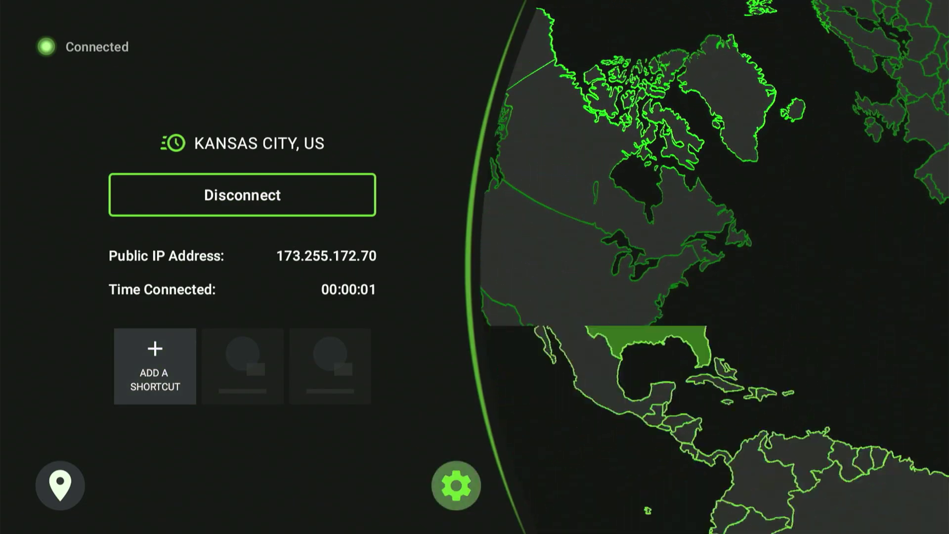
# Turn on Connect on Android Startup and Auto-connect on IPVanish launch, then close settings.
pyautogui.press('Return')
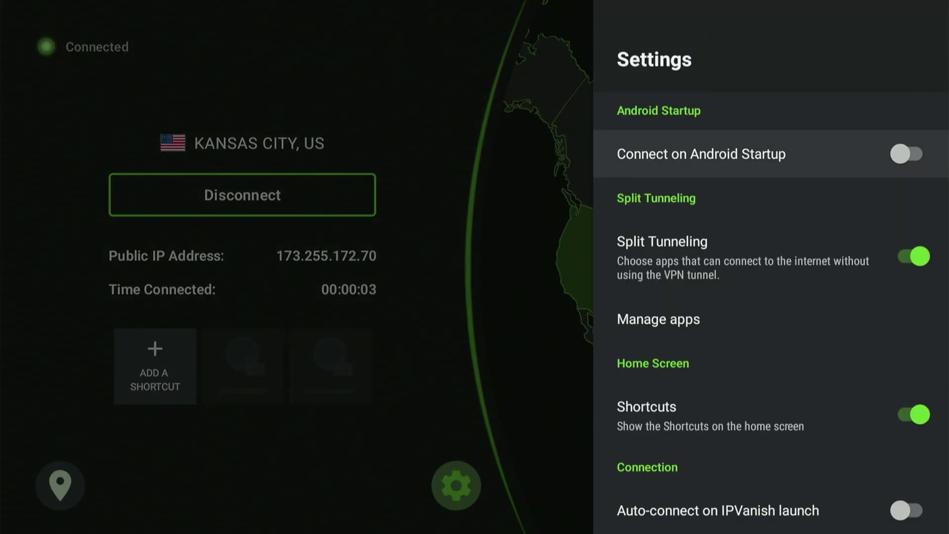
pyautogui.press('Return')
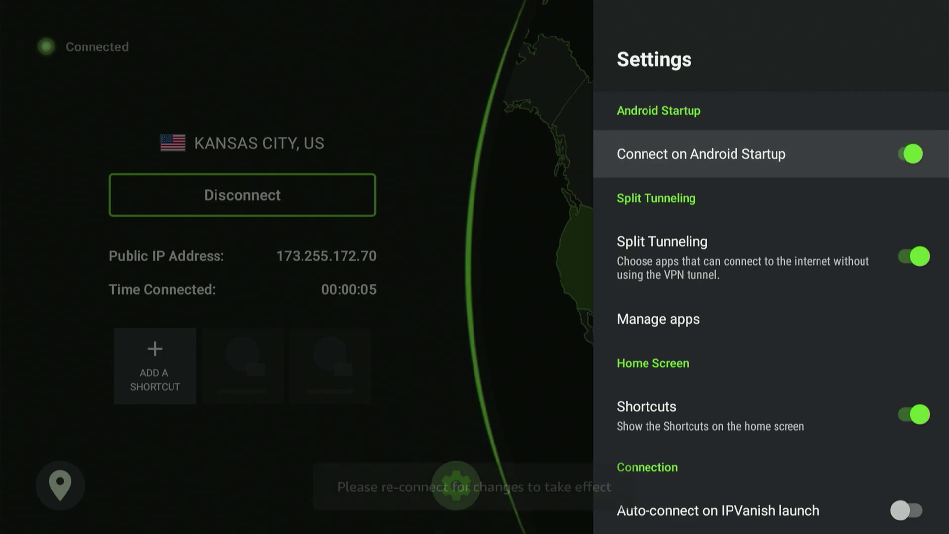
pyautogui.press('Down')
pyautogui.press('Down')
pyautogui.press('Down')
pyautogui.press('Down')
pyautogui.press('Down')
pyautogui.press('Up')
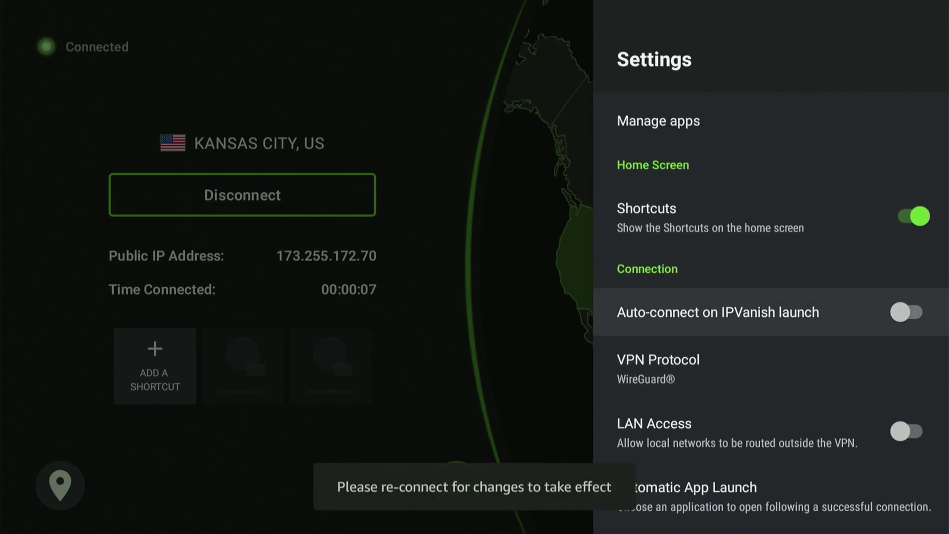
pyautogui.press('Return')
pyautogui.press('Up')
pyautogui.press('Up')
pyautogui.press('Up')
pyautogui.press('Up')
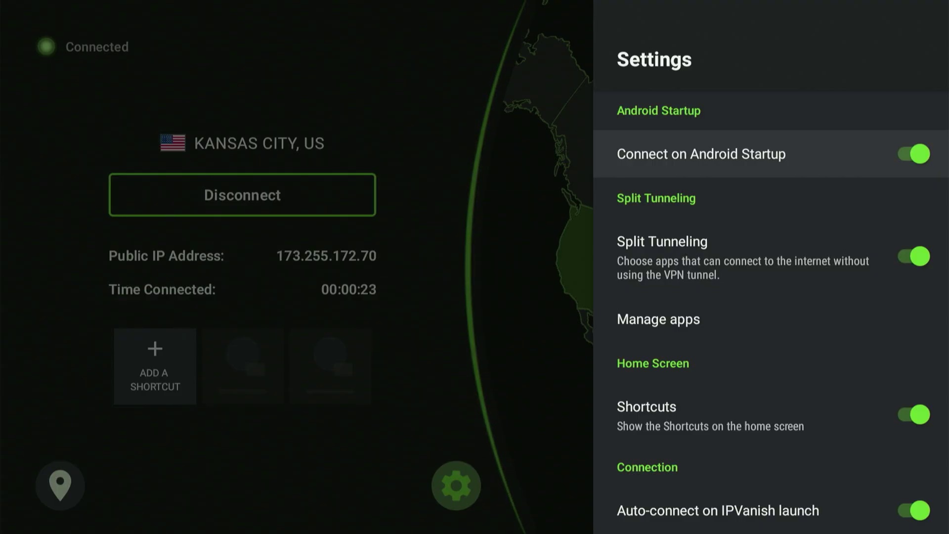
pyautogui.press('Escape')
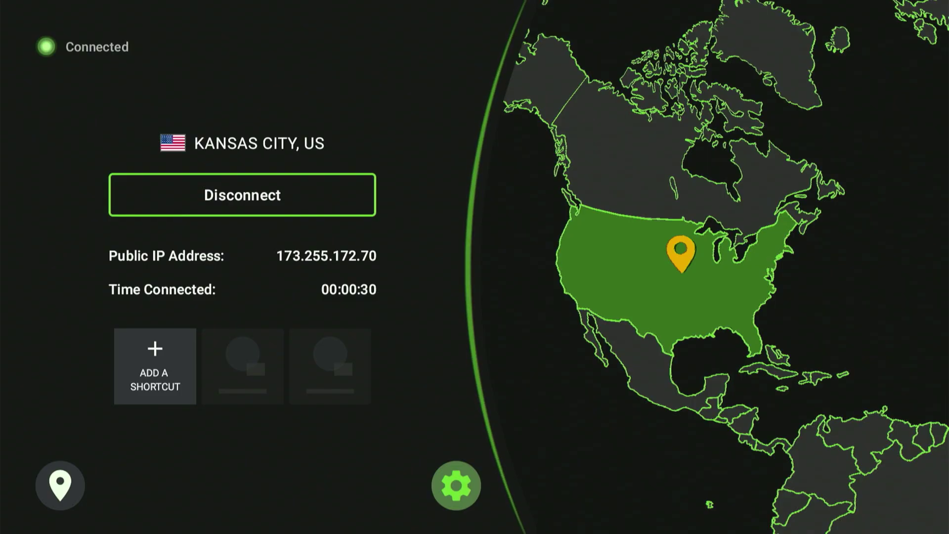
# Return home, relaunch Unlinked from the apps list and browse the Great Youtube Examples row.
pyautogui.press('Home')
pyautogui.press('Right')
pyautogui.press('Right')
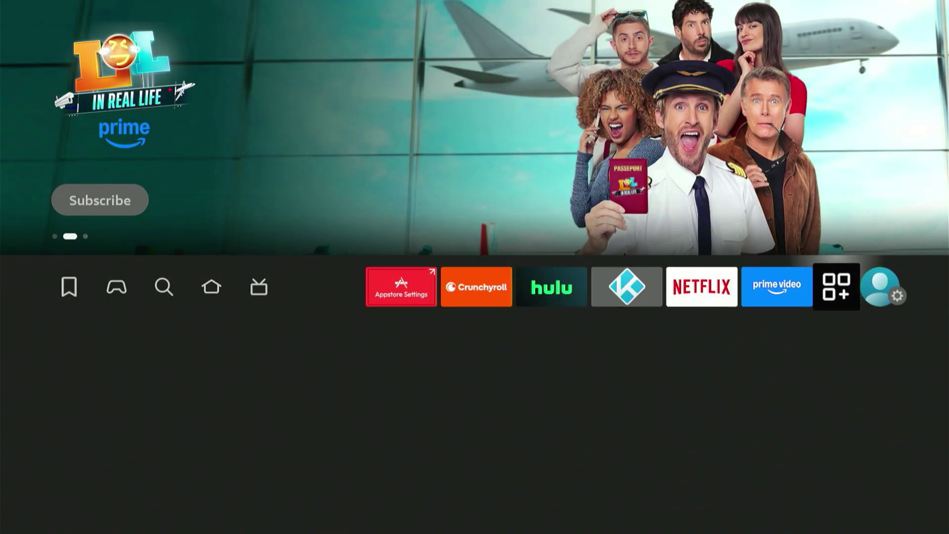
pyautogui.press('Return')
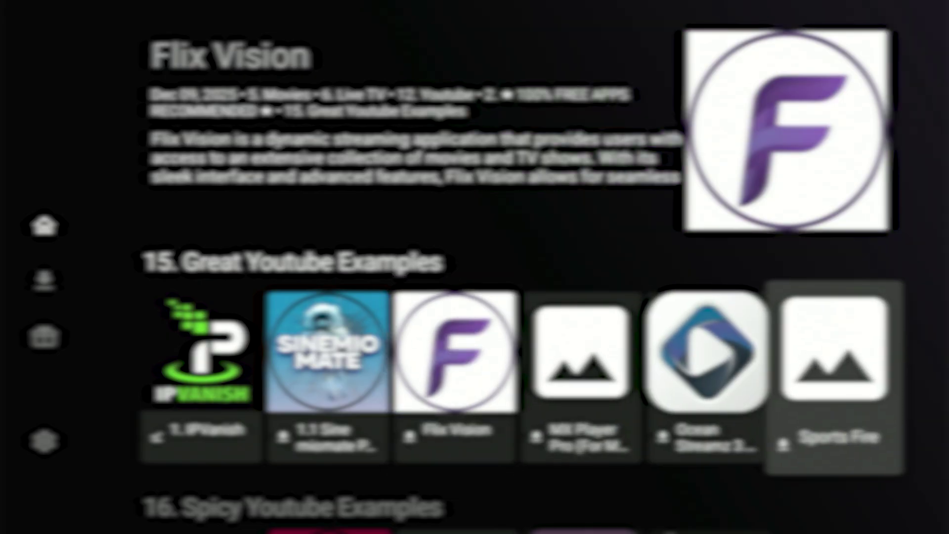
pyautogui.press('Left')
pyautogui.press('Left')
pyautogui.press('Left')
pyautogui.press('Left')
pyautogui.press('Left')
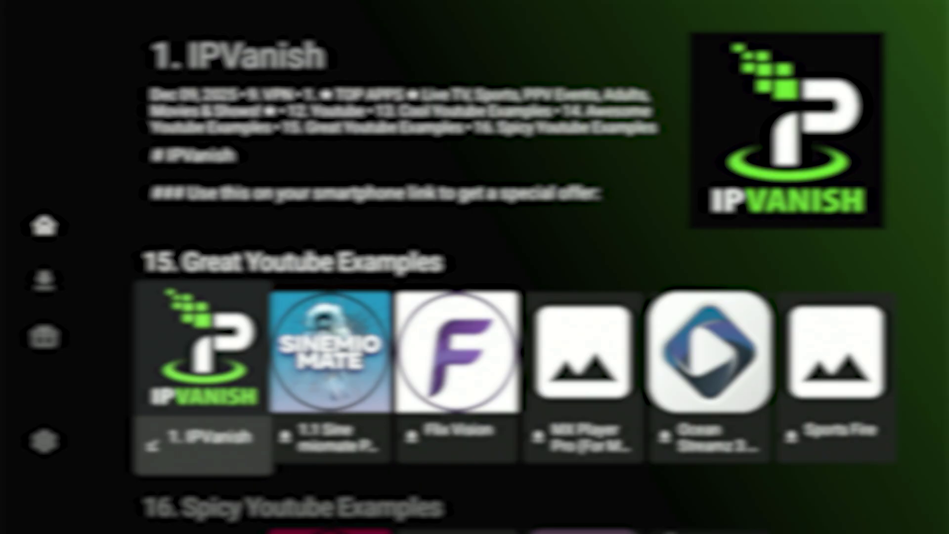
# Download 1.1 Sinemiomate PREMIUM and dismiss the download-complete message.
pyautogui.press('Right')
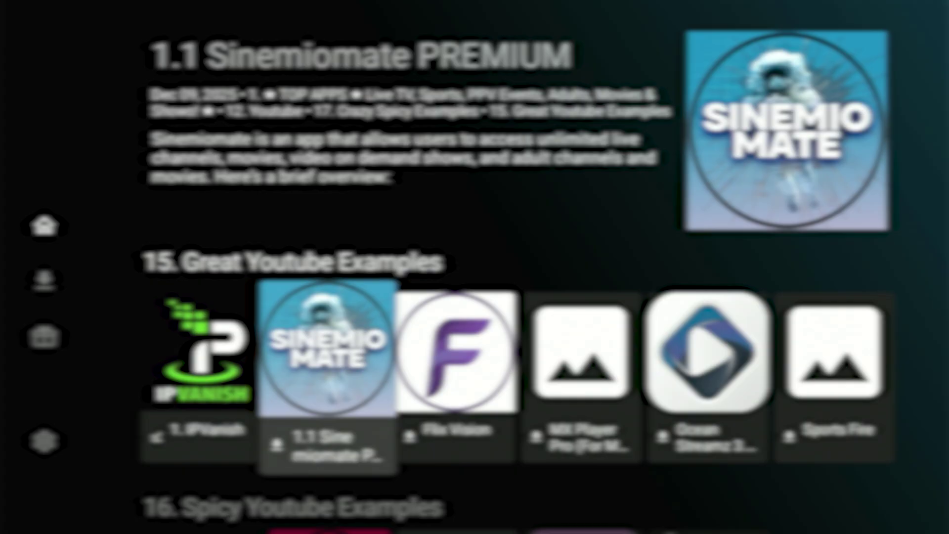
pyautogui.press('Return')
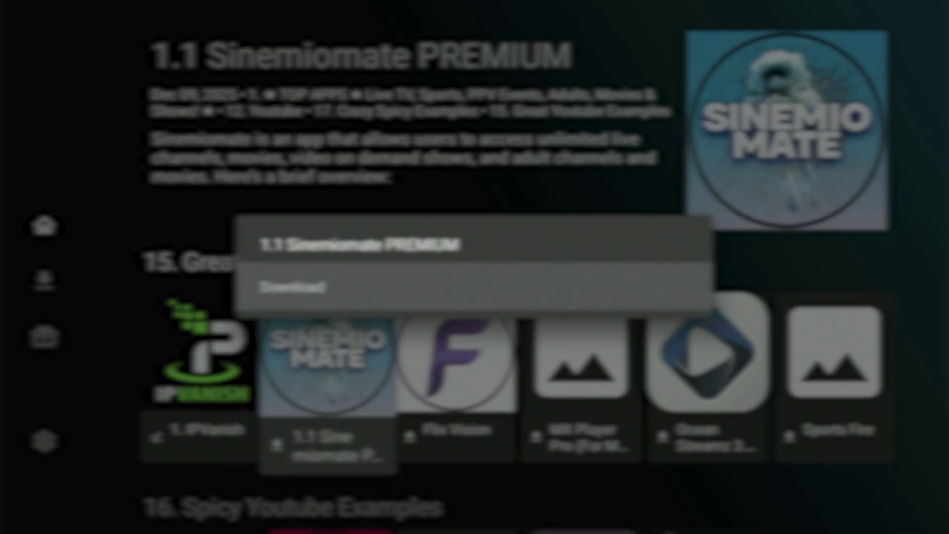
pyautogui.press('Return')
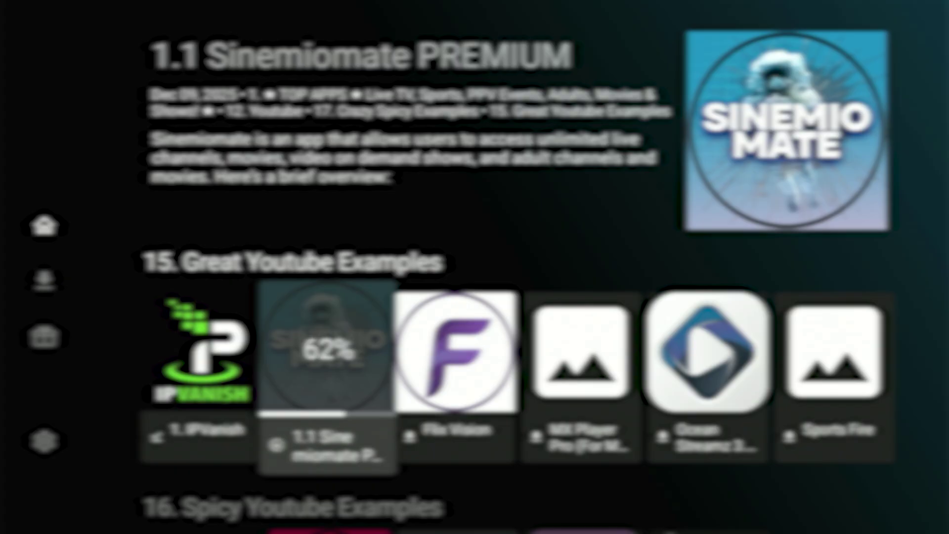
pyautogui.press('Return')
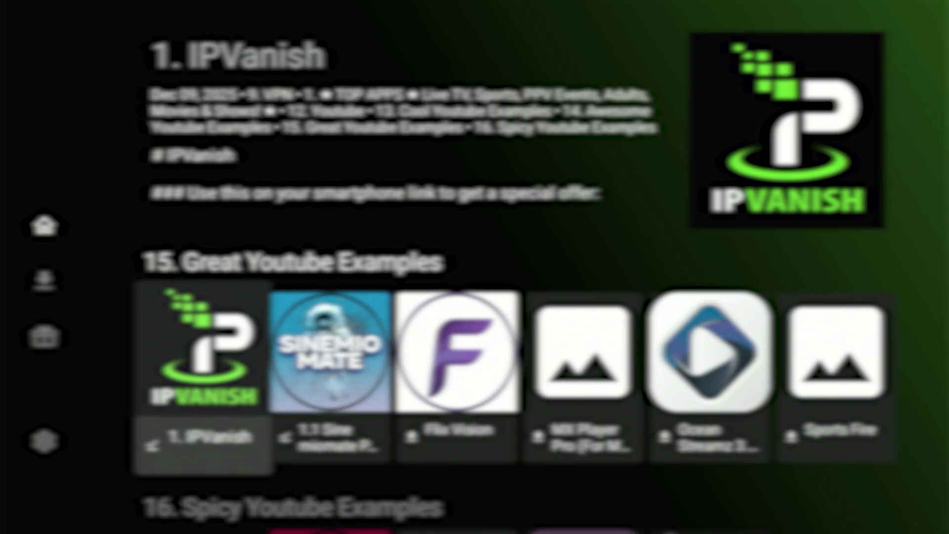
# Look over MX Player Pro and Ocean Streamz details, then settle on Flix Vision.
pyautogui.press('Right')
pyautogui.press('Right')
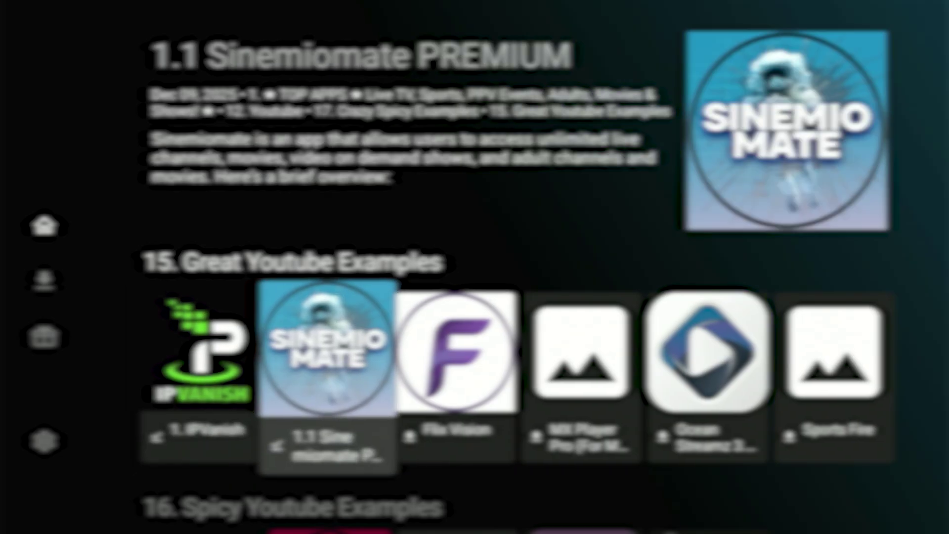
pyautogui.press('Right')
pyautogui.press('Right')
pyautogui.press('Right')
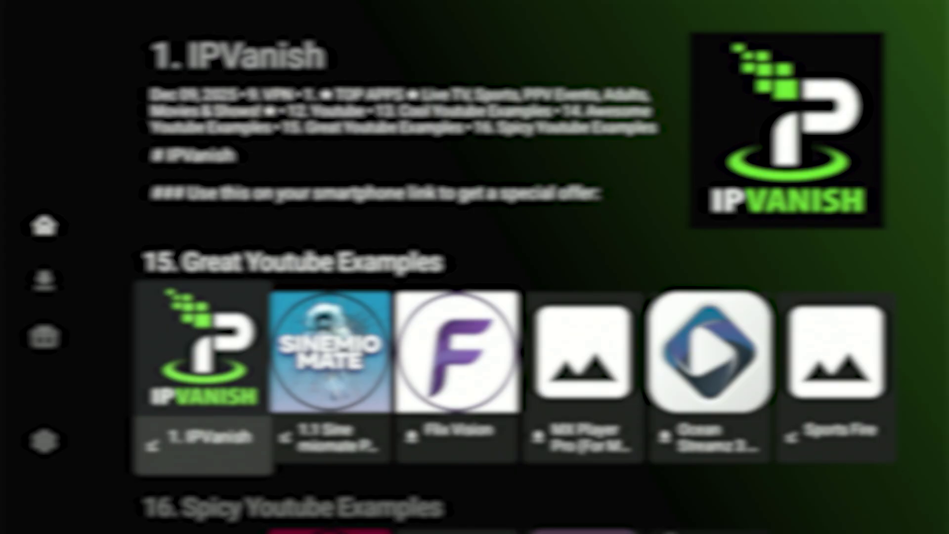
pyautogui.press('Right')
pyautogui.press('Right')
pyautogui.press('Right')
pyautogui.press('Right')
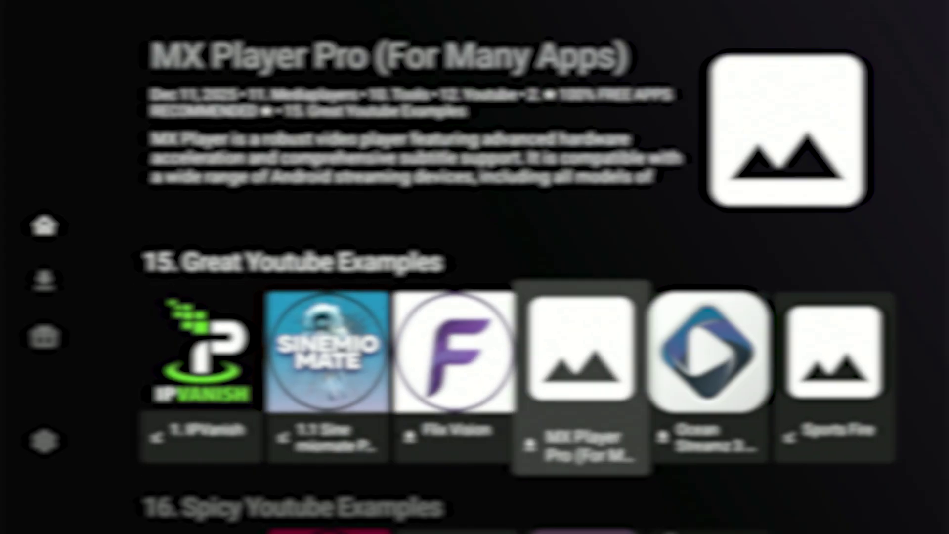
pyautogui.press('Left')
pyautogui.press('Left')
pyautogui.press('Right')
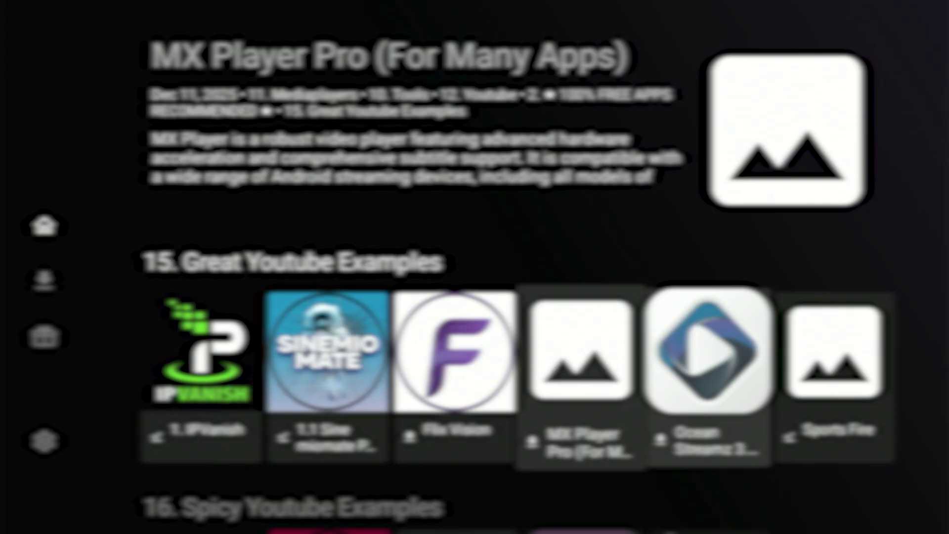
pyautogui.press('Right')
pyautogui.press('Left')
pyautogui.press('Left')
pyautogui.press('Right')
pyautogui.press('Right')
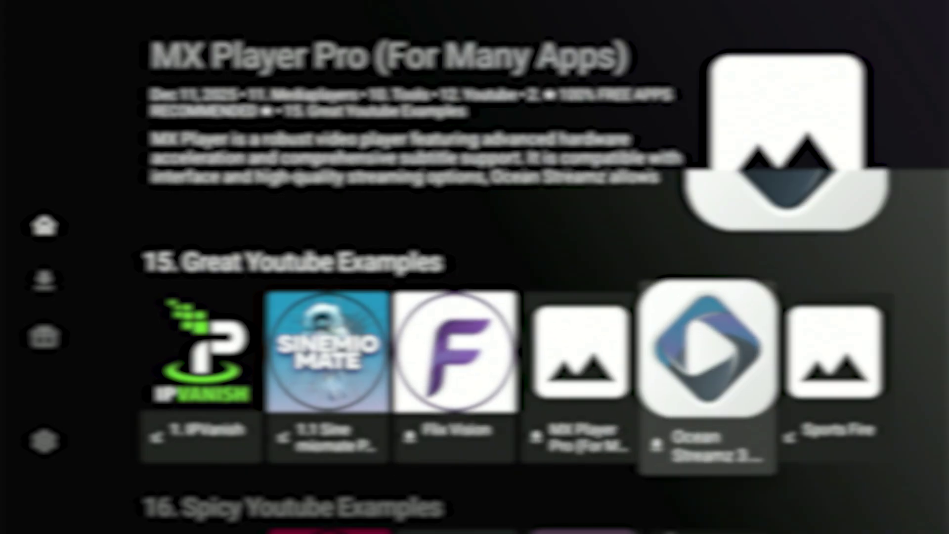
pyautogui.press('Left')
pyautogui.press('Left')
pyautogui.press('Right')
pyautogui.press('Right')
pyautogui.press('Left')
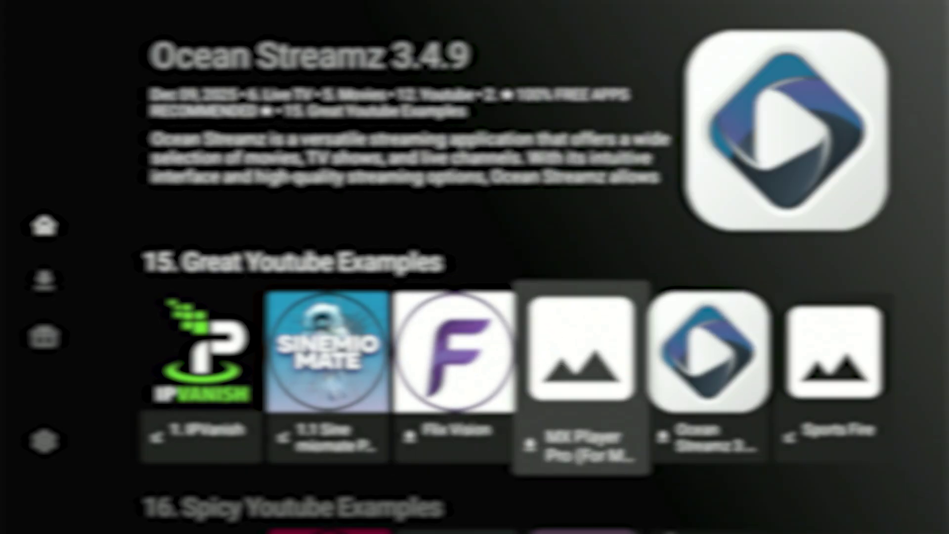
pyautogui.press('Left')
pyautogui.press('Right')
pyautogui.press('Right')
pyautogui.press('Left')
pyautogui.press('Left')
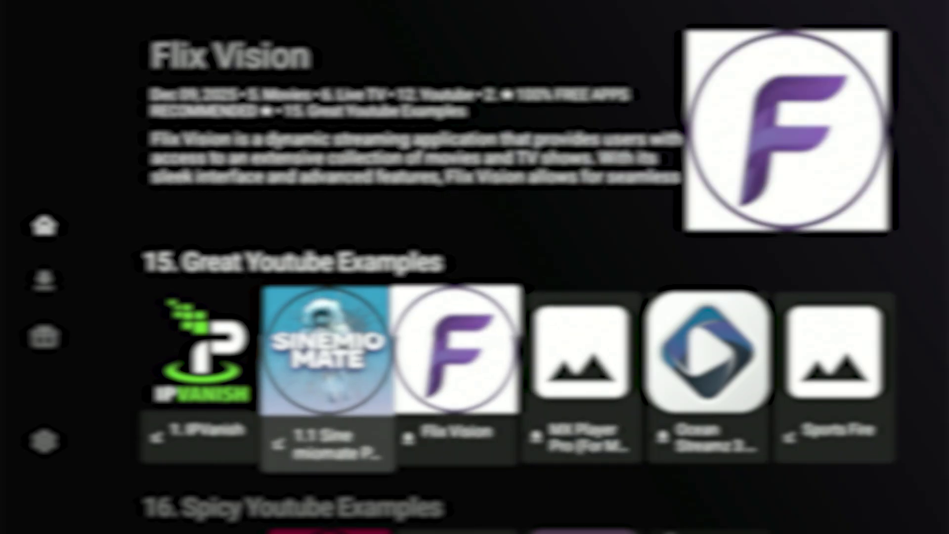
pyautogui.press('Left')
pyautogui.press('Right')
pyautogui.press('Right')
pyautogui.press('Right')
pyautogui.press('Left')
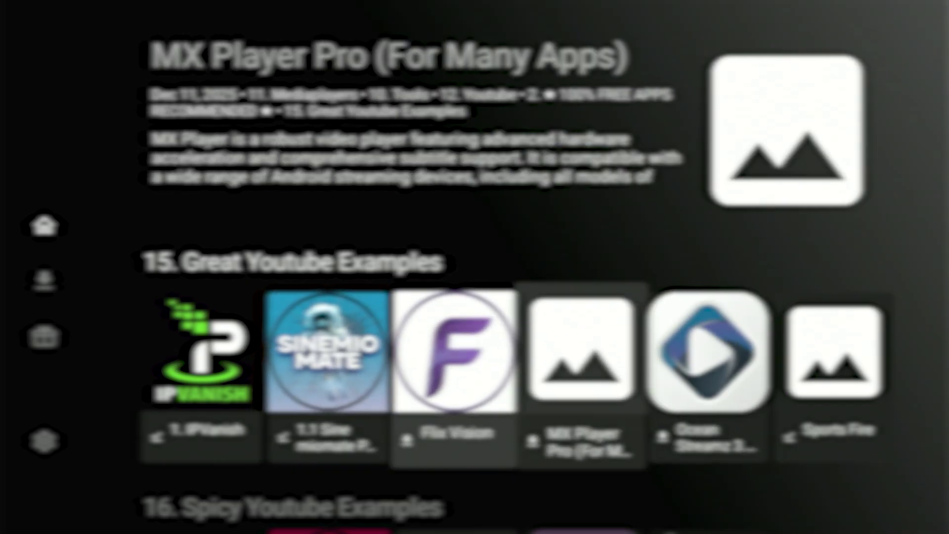
pyautogui.press('Left')
pyautogui.press('Right')
pyautogui.press('Right')
pyautogui.press('Left')
pyautogui.press('Left')
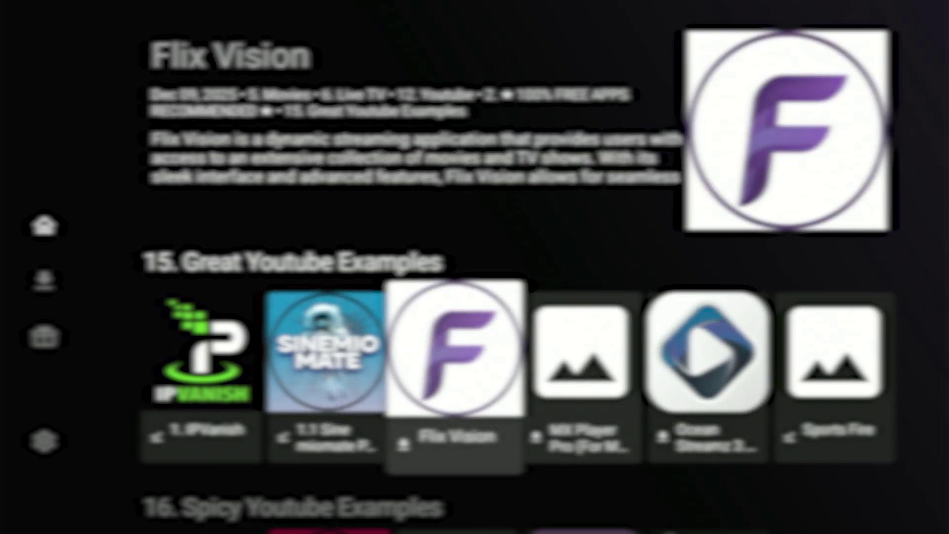
pyautogui.press('Right')
pyautogui.press('Right')
pyautogui.press('Left')
pyautogui.press('Left')
# Download and install Flix Vision, then dismiss the MX Player Pro download-complete notice.
pyautogui.press('Return')
pyautogui.press('Return')
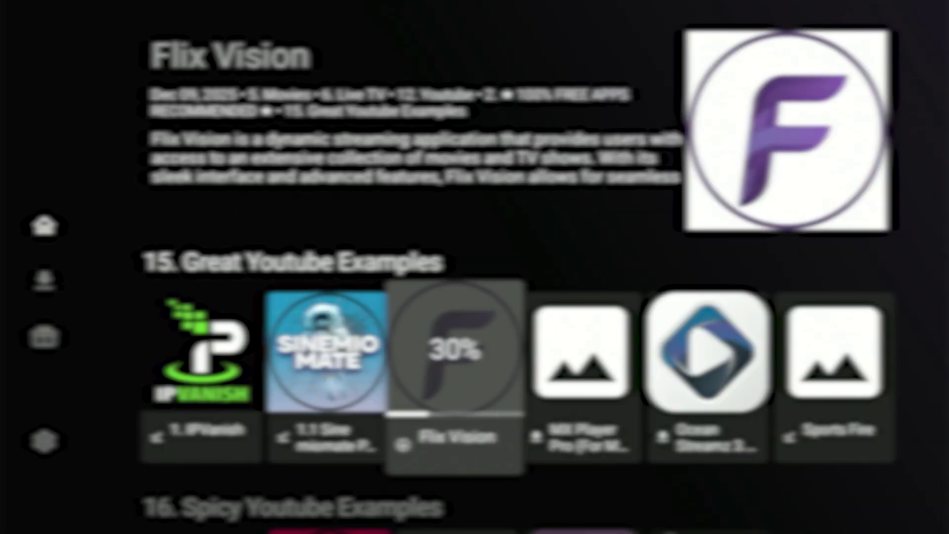
pyautogui.press('Return')
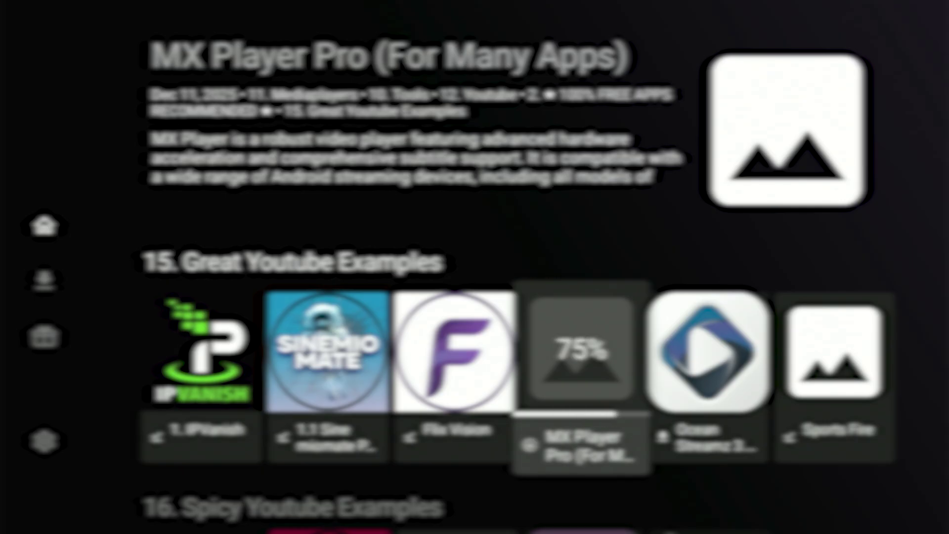
pyautogui.press('Escape')
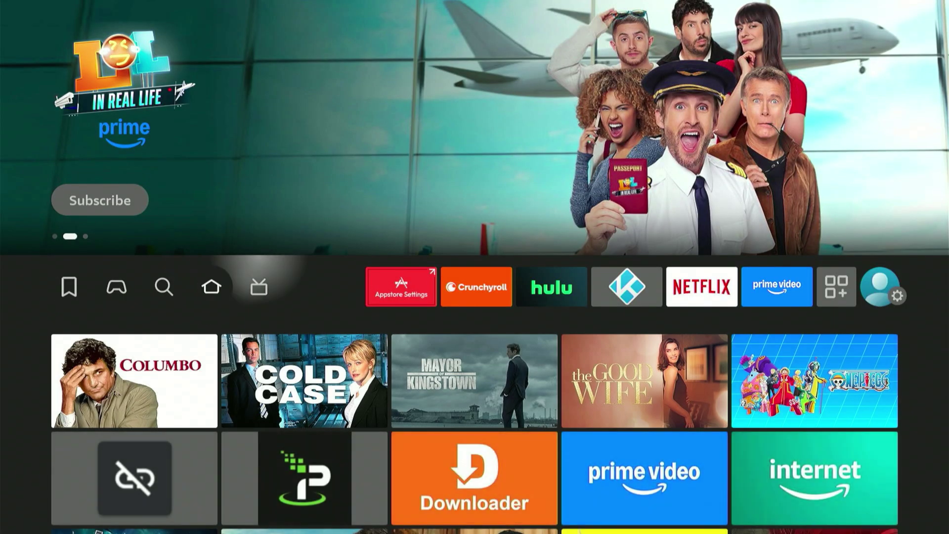
pyautogui.press('Right')
pyautogui.press('Right')
pyautogui.press('Right')
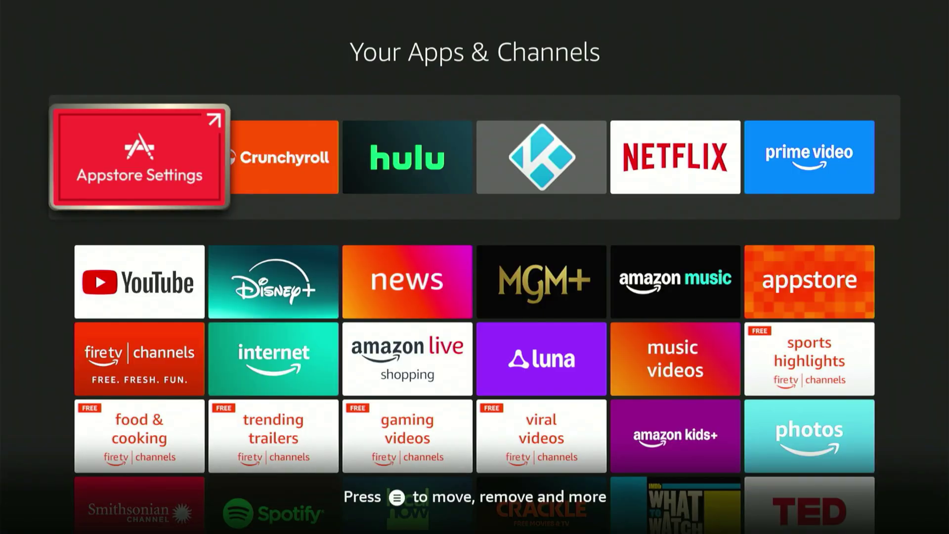
pyautogui.press('Down')
pyautogui.press('Down')
pyautogui.press('Down')
pyautogui.press('Down')
pyautogui.press('Down')
pyautogui.press('Down')
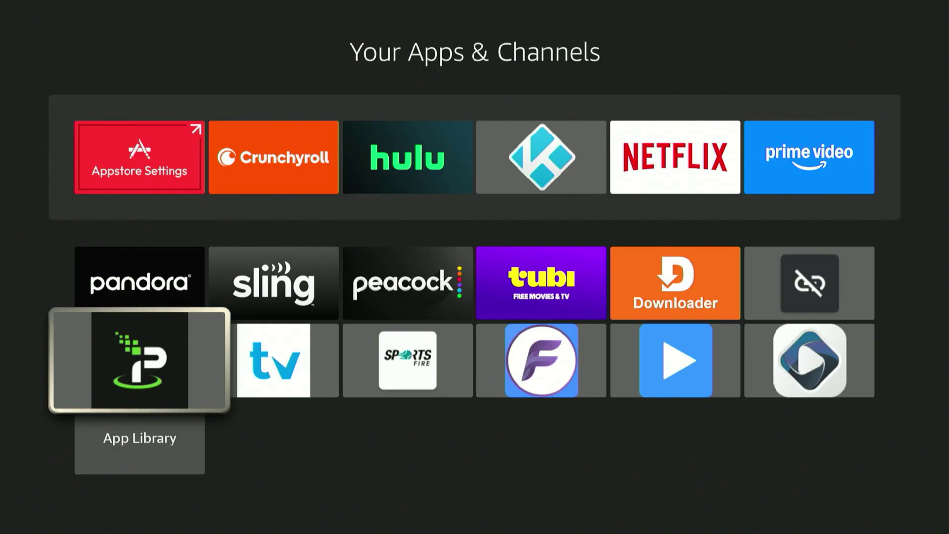
pyautogui.press('Menu')
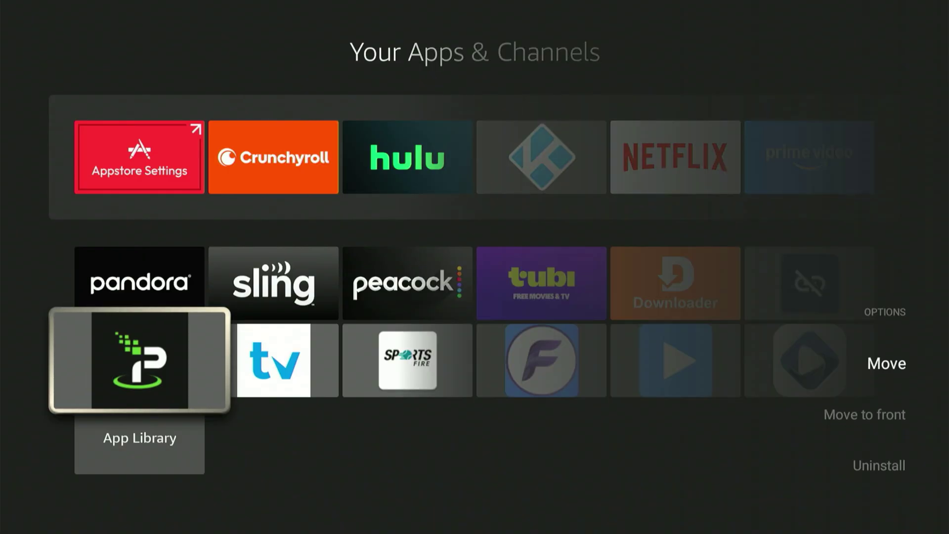
pyautogui.press('Down')
pyautogui.press('Down')
pyautogui.press('Up')
pyautogui.press('Up')
pyautogui.press('Down')
pyautogui.press('Return')
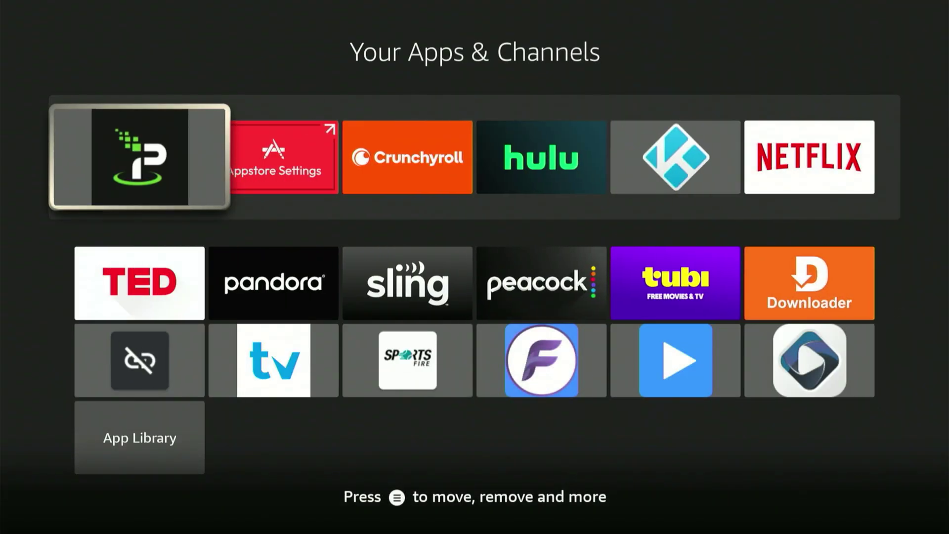
pyautogui.press('Home')
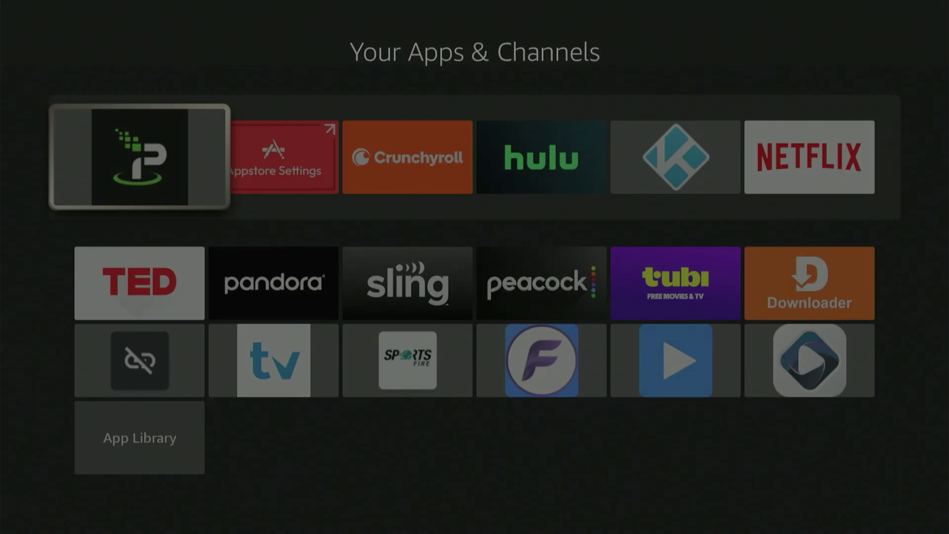
# Launch IPVanish from the front of the home row and view its Kansas City, US connection.
pyautogui.press('Right')
pyautogui.press('Right')
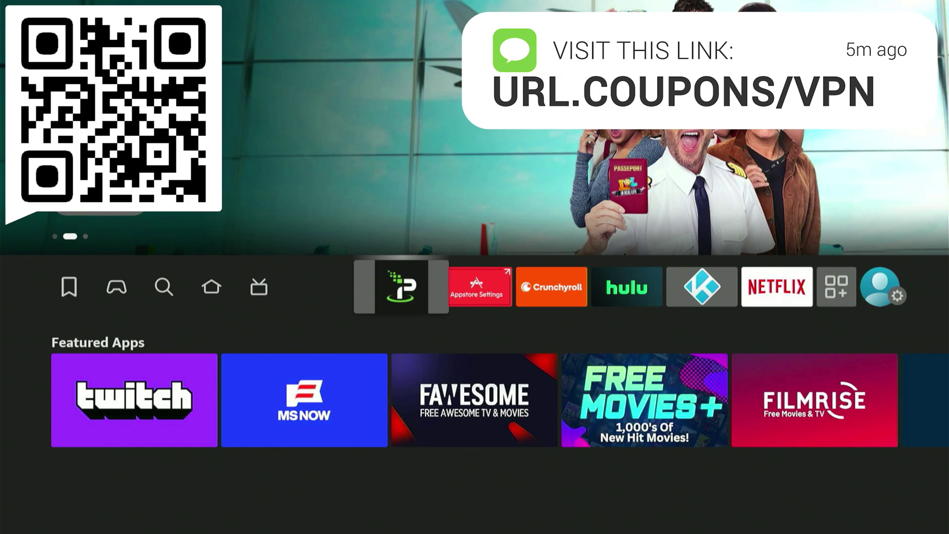
pyautogui.press('Right')
pyautogui.press('Left')
pyautogui.press('Return')
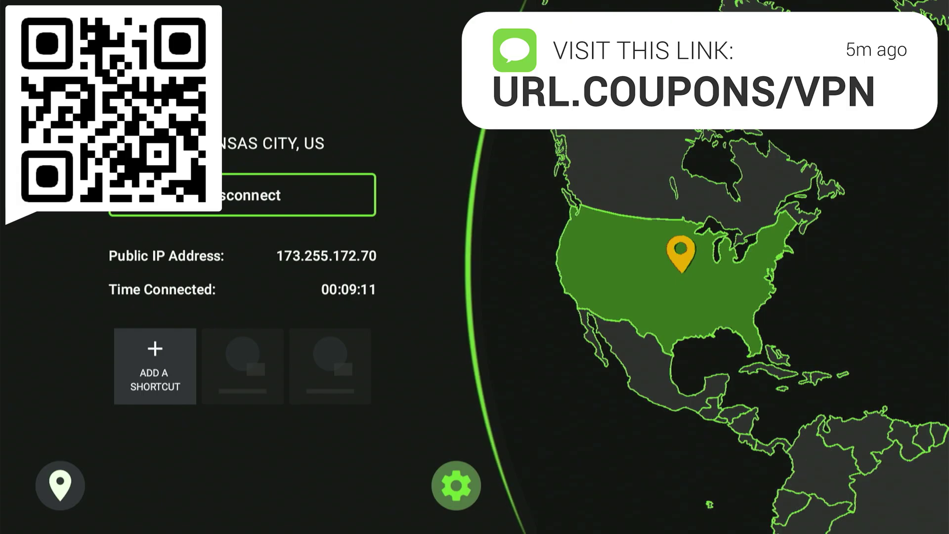
pyautogui.press('Up')
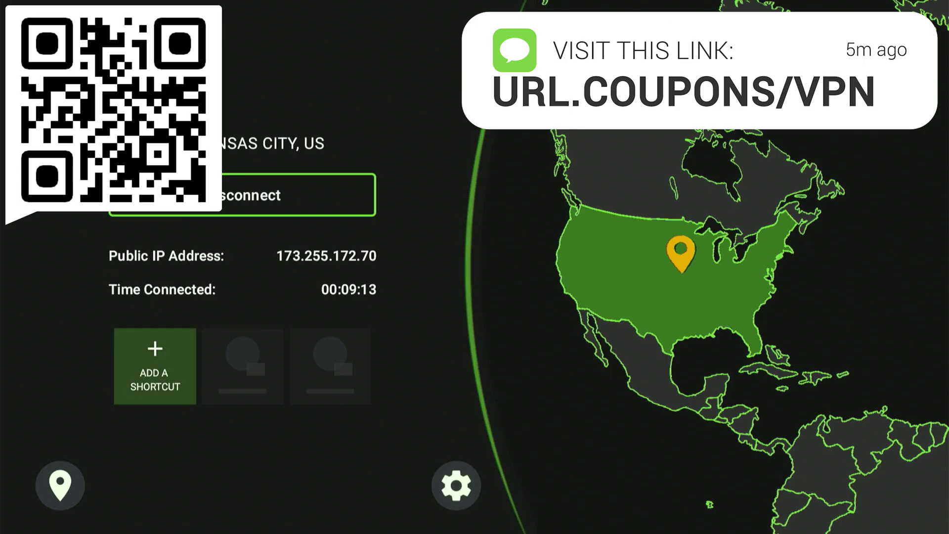
pyautogui.press('Up')
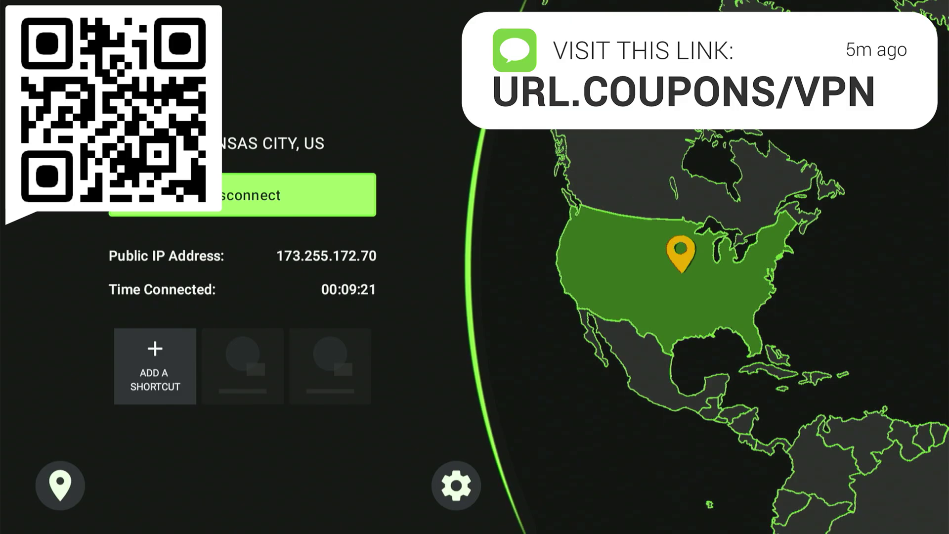
# Check that the Kansas City, US VPN connection is still active at 00:09:23.
pyautogui.press('Down')
pyautogui.press('Up')
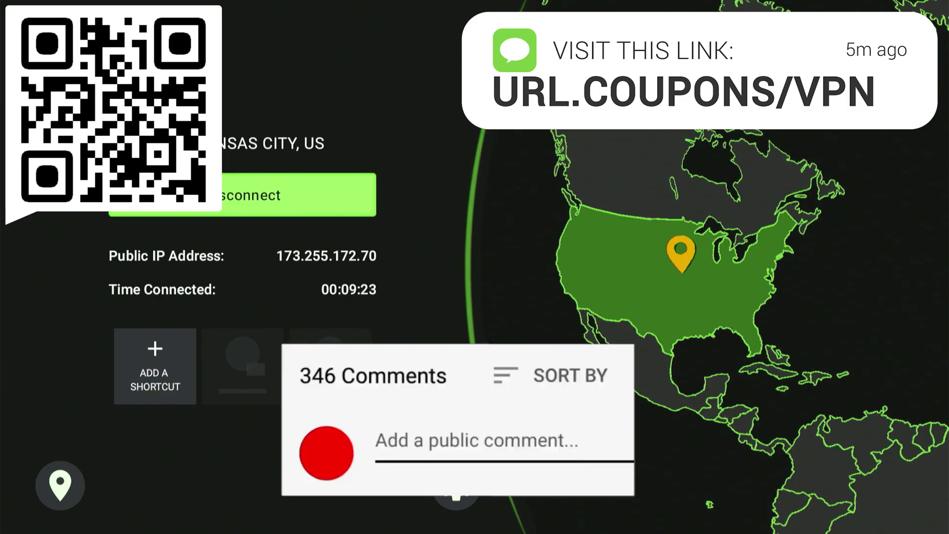